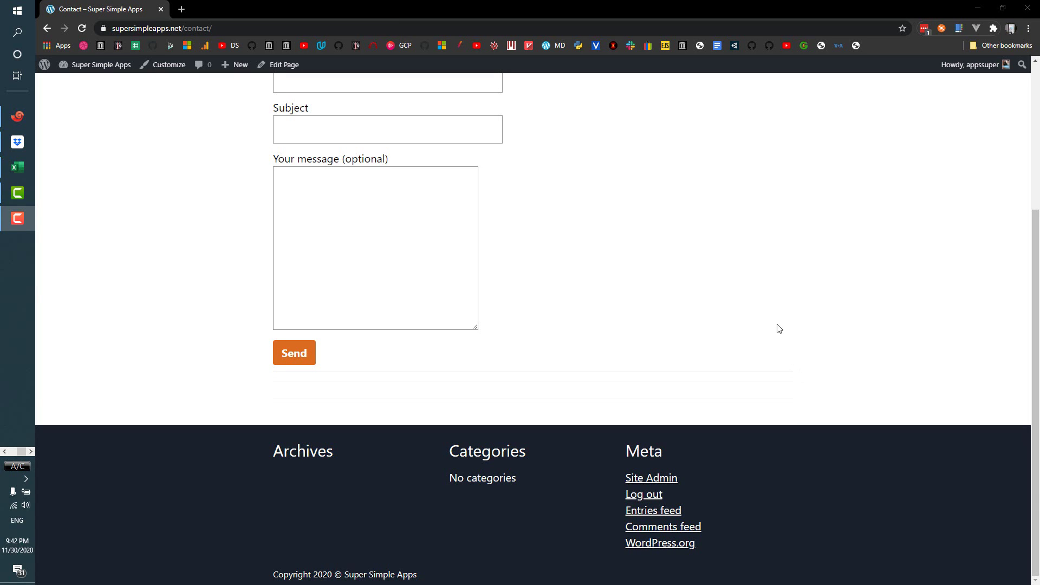
- Go from the Dashboard to the Pages list and edit the Contact page
{"action": "scroll", "coordinate": [764, 325], "scroll_direction": "up", "scroll_amount": 4}
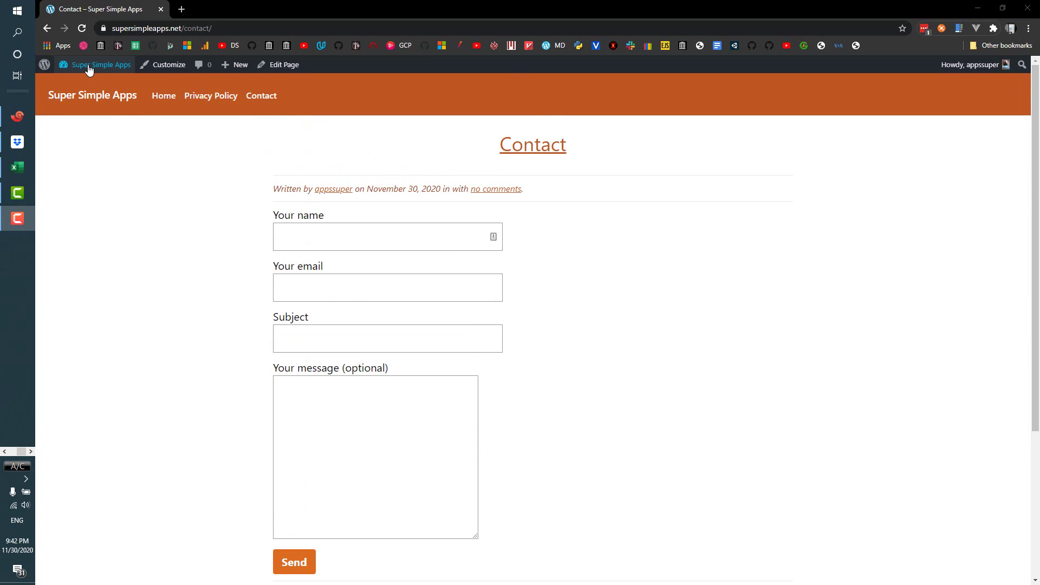
{"action": "mouse_move", "coordinate": [87, 65]}
{"action": "left_click", "coordinate": [84, 87]}
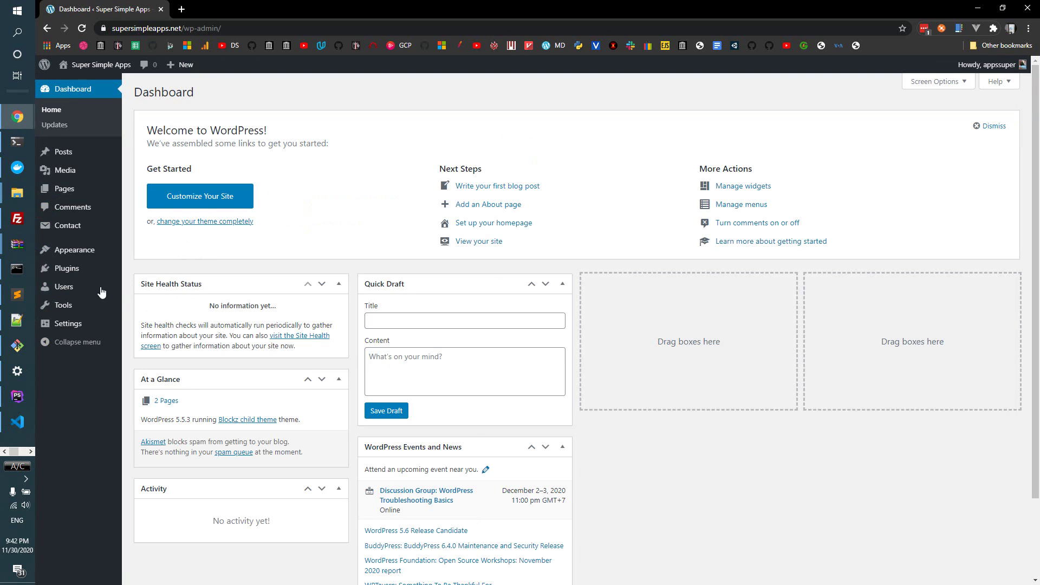
{"action": "left_click", "coordinate": [83, 228]}
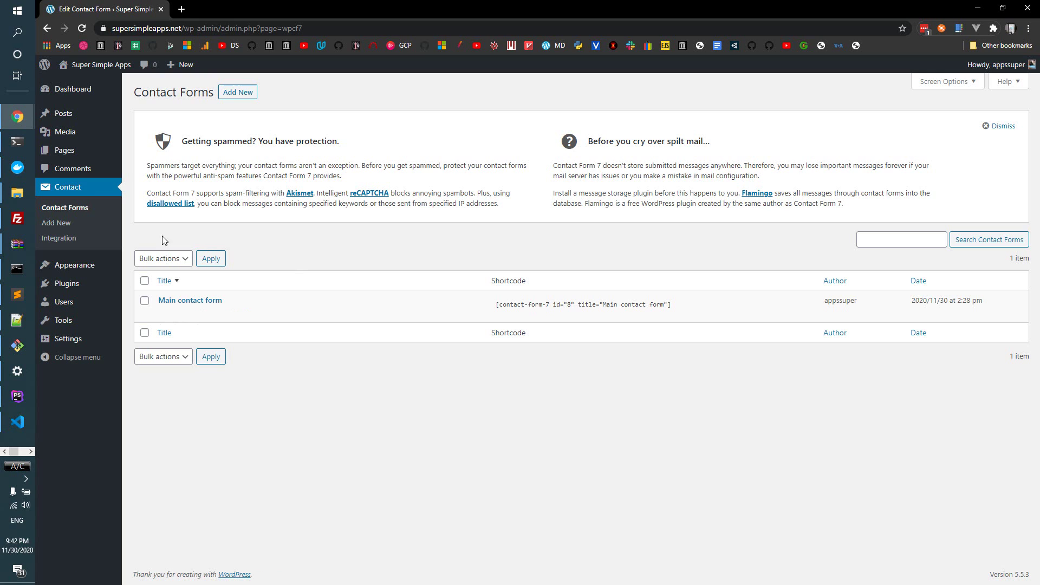
{"action": "left_click", "coordinate": [78, 155]}
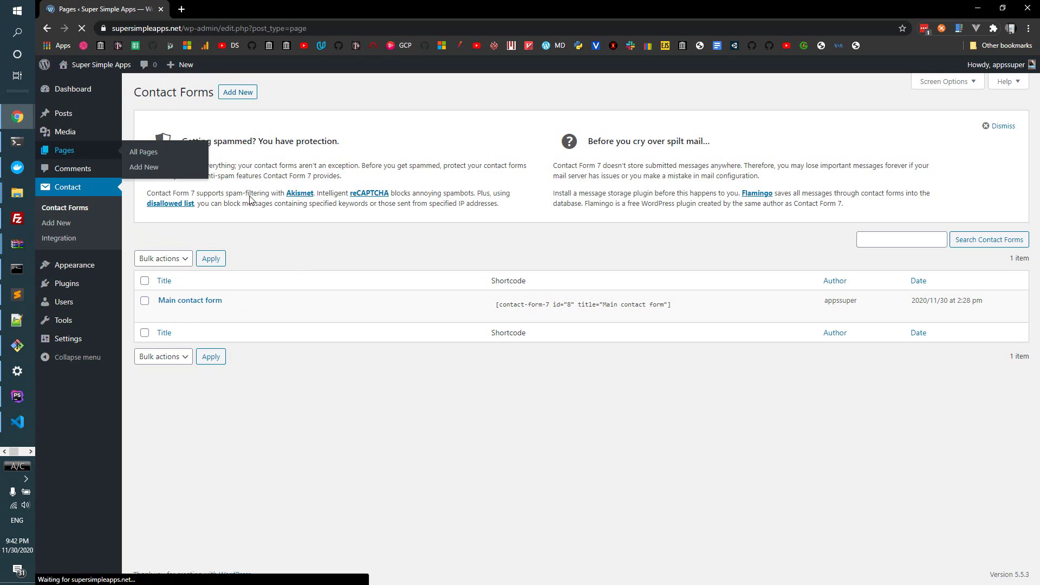
{"action": "left_click", "coordinate": [164, 186]}
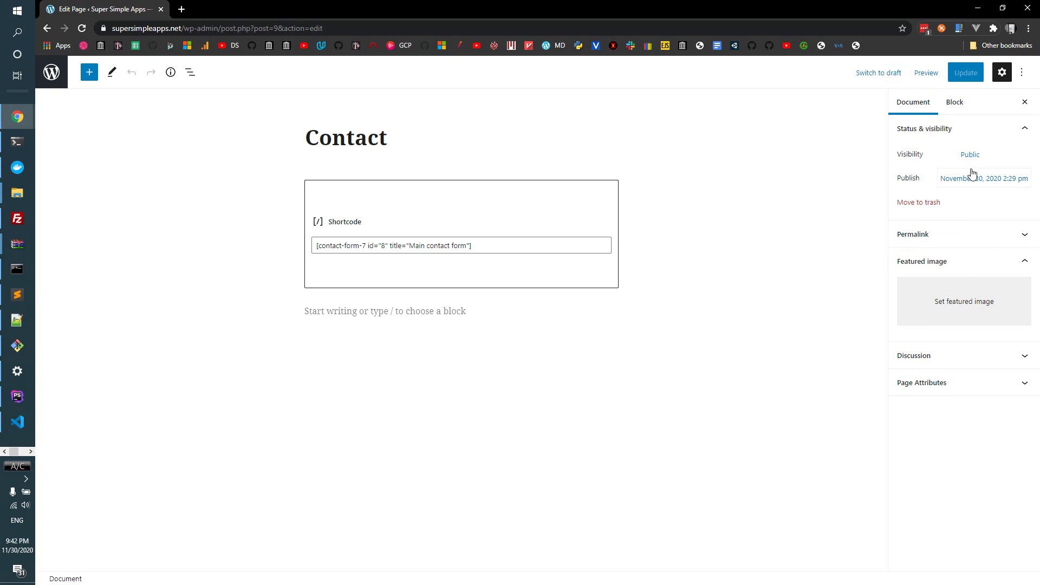
- Expand the Contact page's Permalink panel and view the published page in a new tab
{"action": "left_click", "coordinate": [934, 236]}
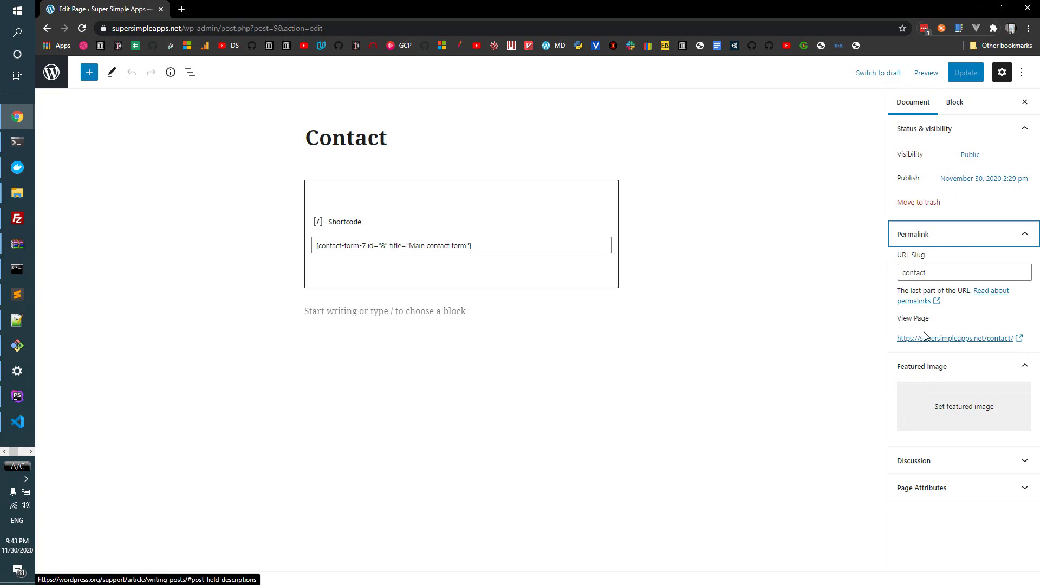
{"action": "left_click", "coordinate": [921, 302]}
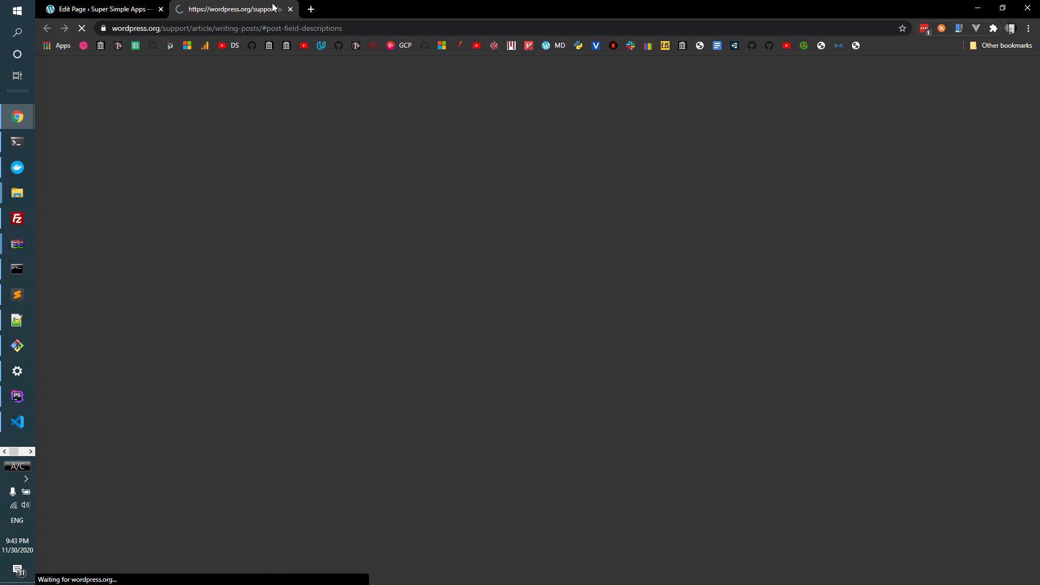
{"action": "left_click", "coordinate": [290, 10]}
{"action": "left_click", "coordinate": [931, 341]}
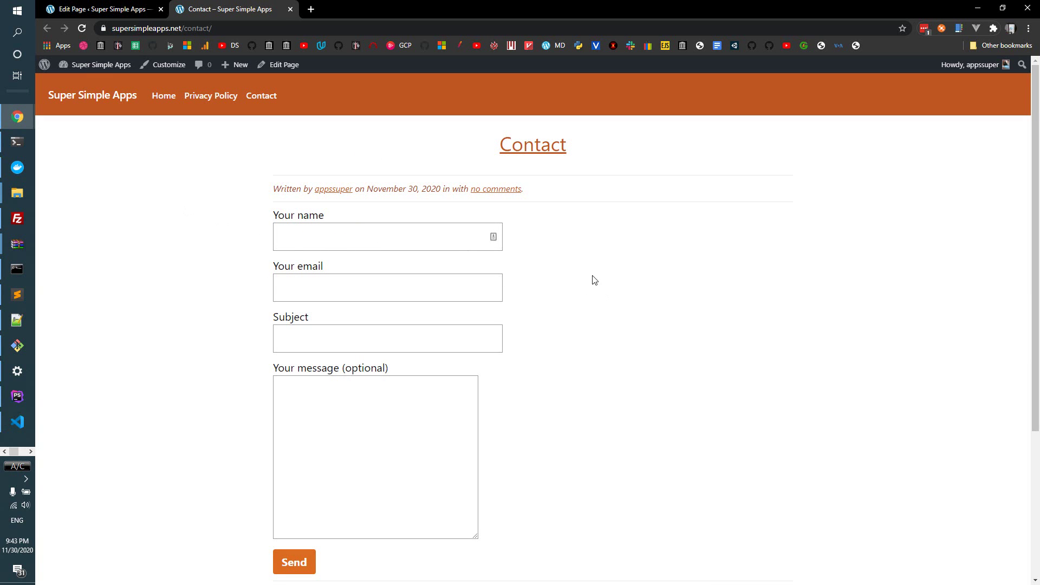
- Open the browser developer tools on the Network panel via Inspect
{"action": "right_click", "coordinate": [601, 228]}
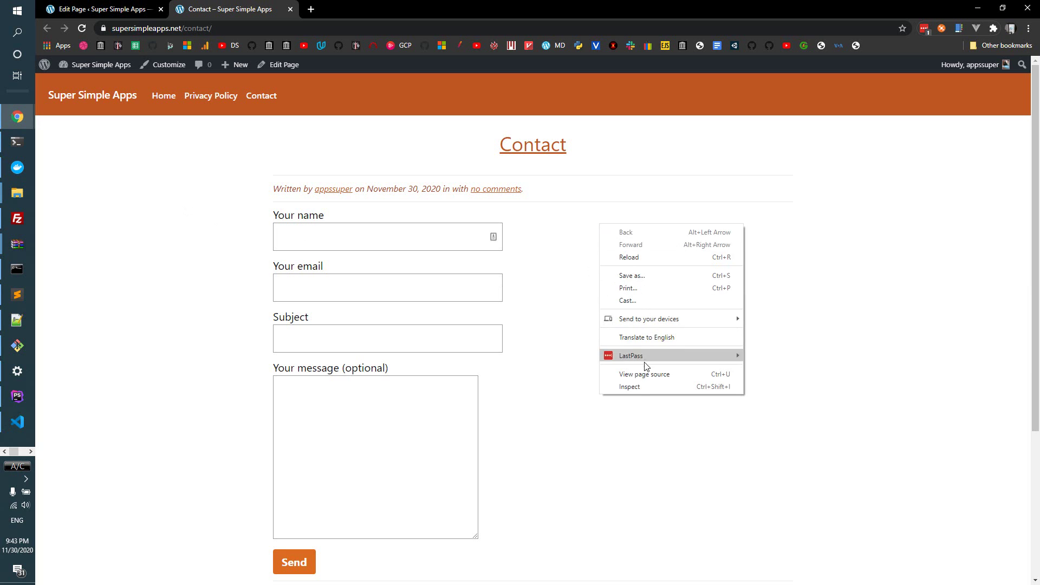
{"action": "left_click", "coordinate": [639, 388]}
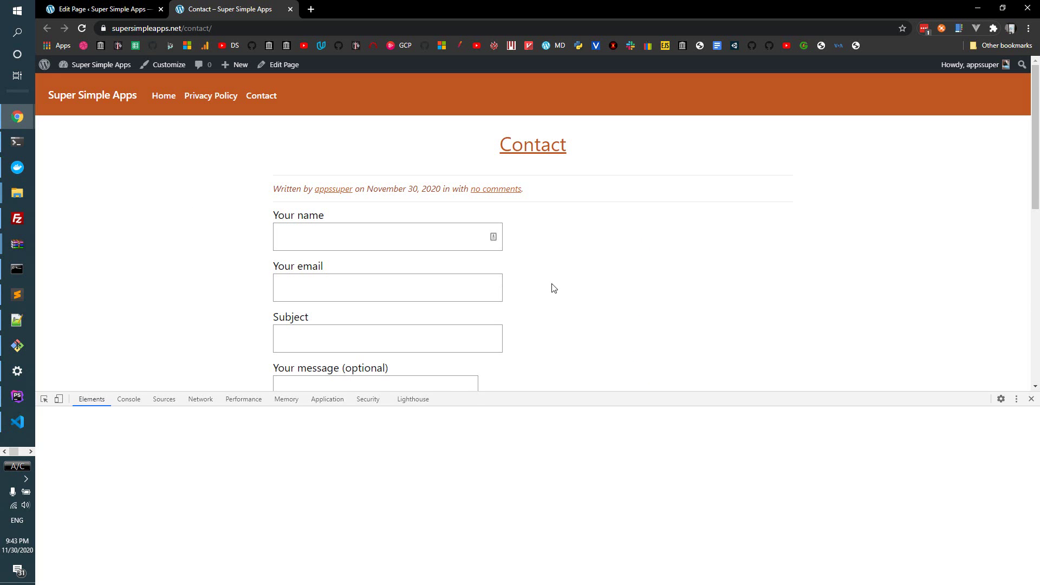
{"action": "scroll", "coordinate": [542, 282], "scroll_direction": "down", "scroll_amount": 2}
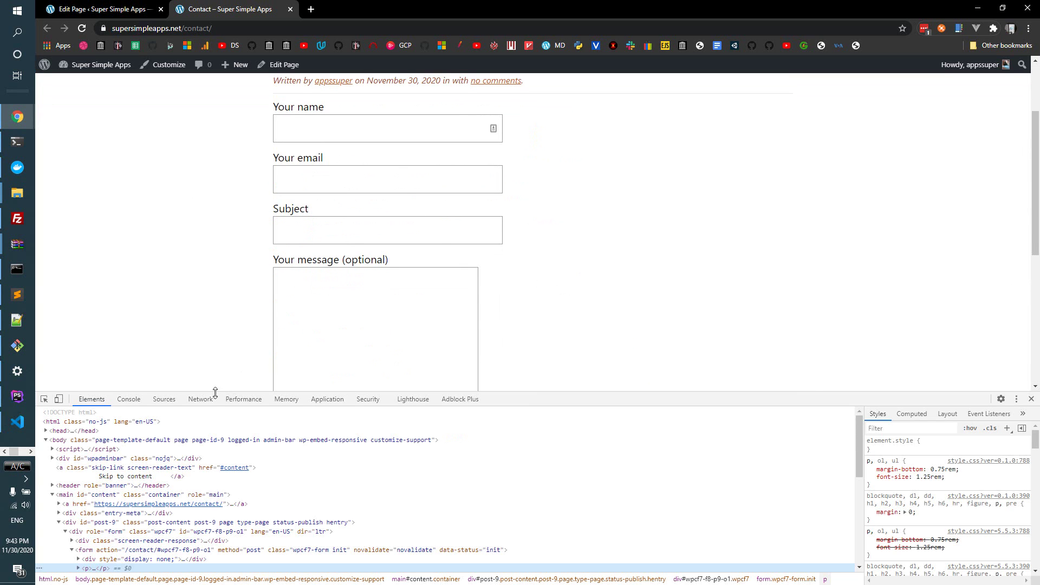
{"action": "left_click", "coordinate": [198, 400]}
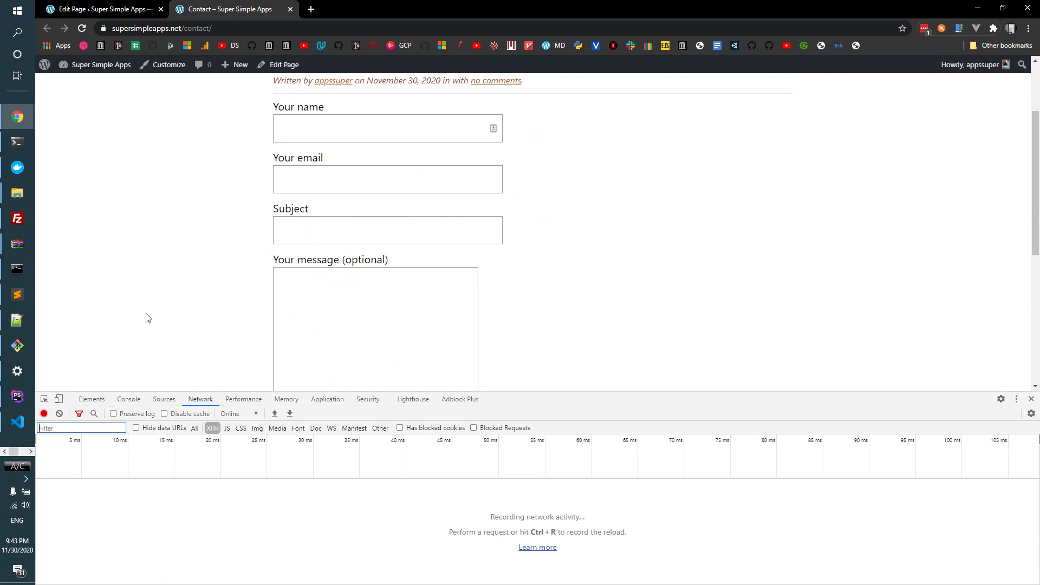
- Fill in a test name and email, subject 'Hey' and message 'Hi', showing all network request types
{"action": "left_click", "coordinate": [372, 139]}
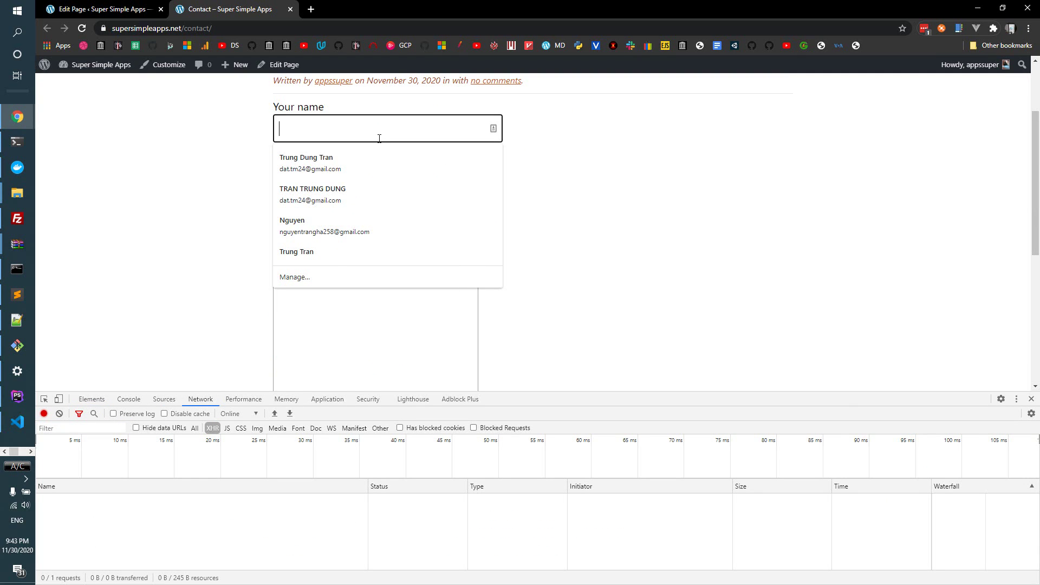
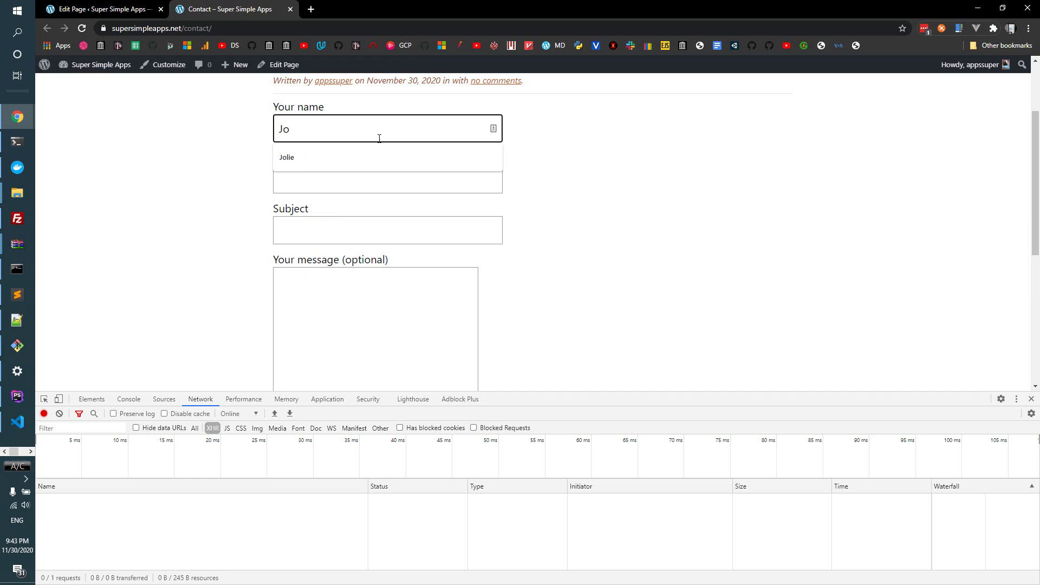
{"action": "key", "text": "Down"}
{"action": "key", "text": "Return"}
{"action": "key", "text": "Tab"}
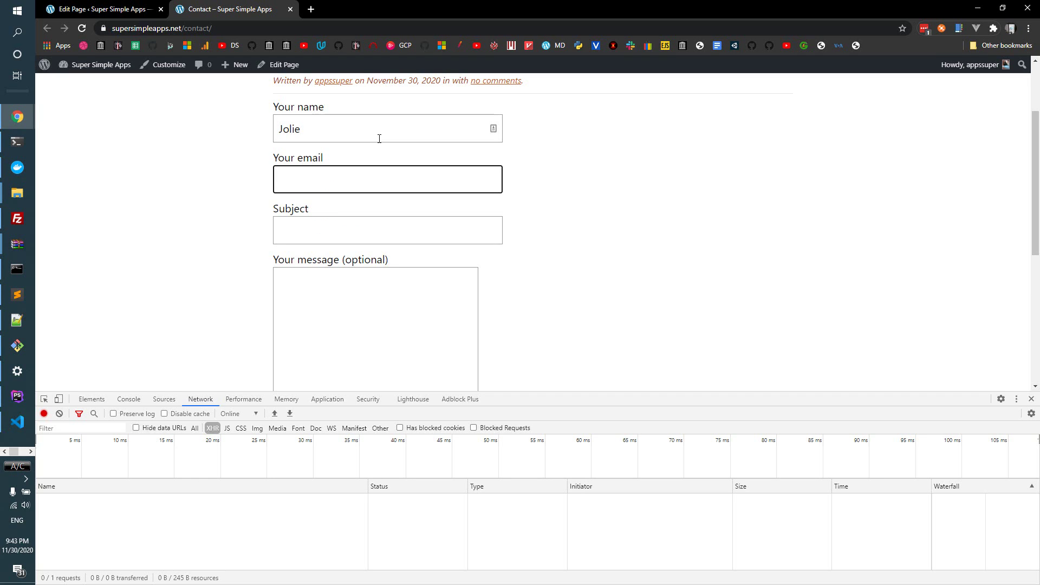
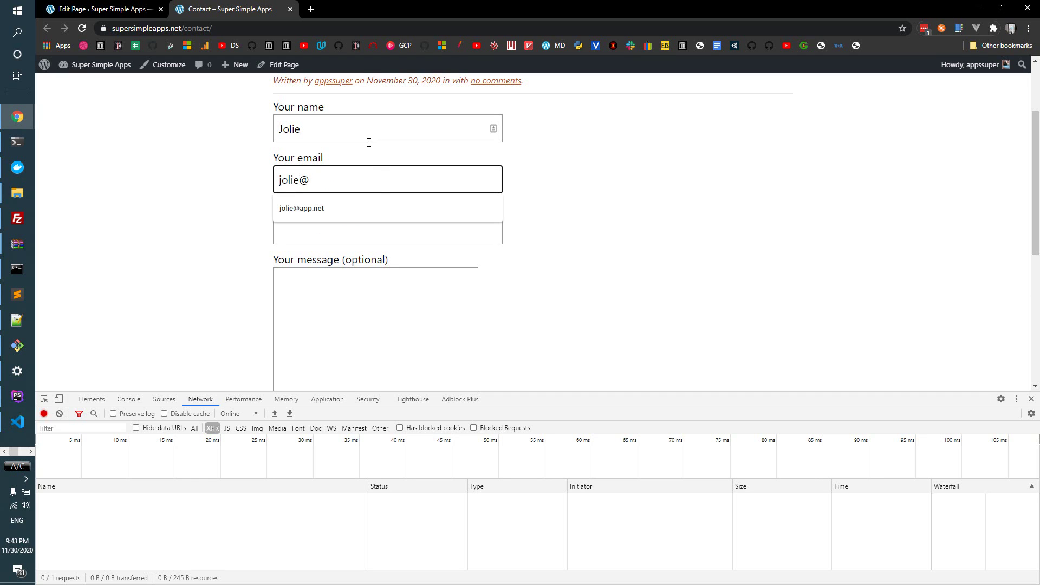
{"action": "left_click", "coordinate": [378, 209]}
{"action": "left_click", "coordinate": [363, 232]}
{"action": "type", "text": "Hey"}
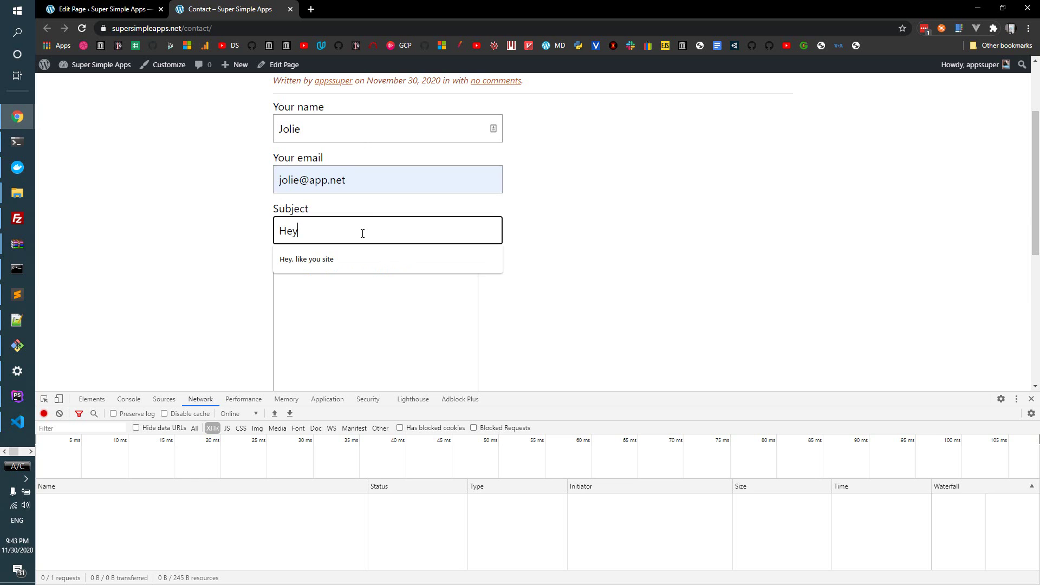
{"action": "left_click", "coordinate": [377, 357]}
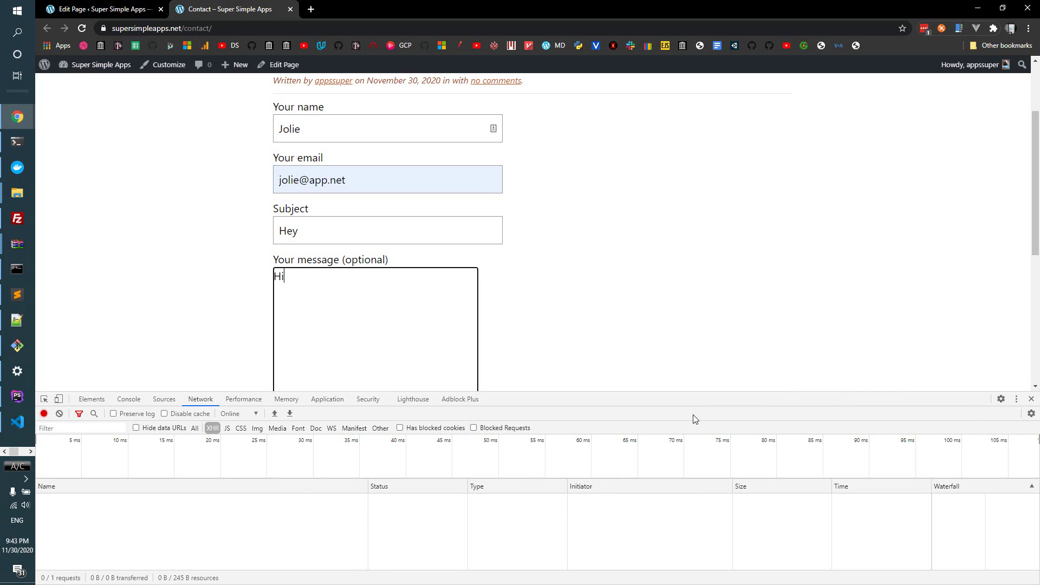
{"action": "left_click_drag", "start_coordinate": [726, 394], "coordinate": [195, 419]}
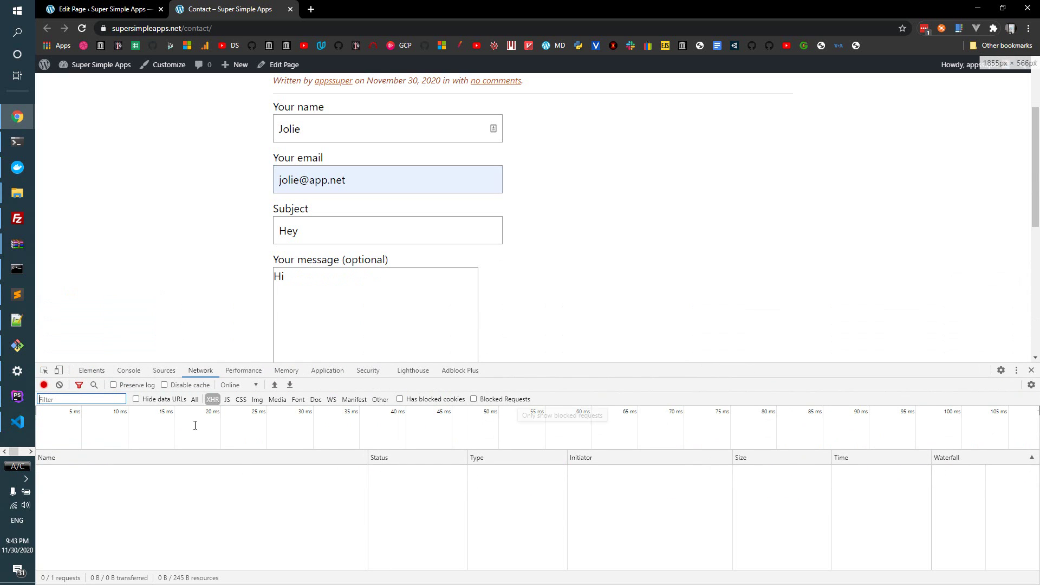
{"action": "left_click", "coordinate": [195, 400]}
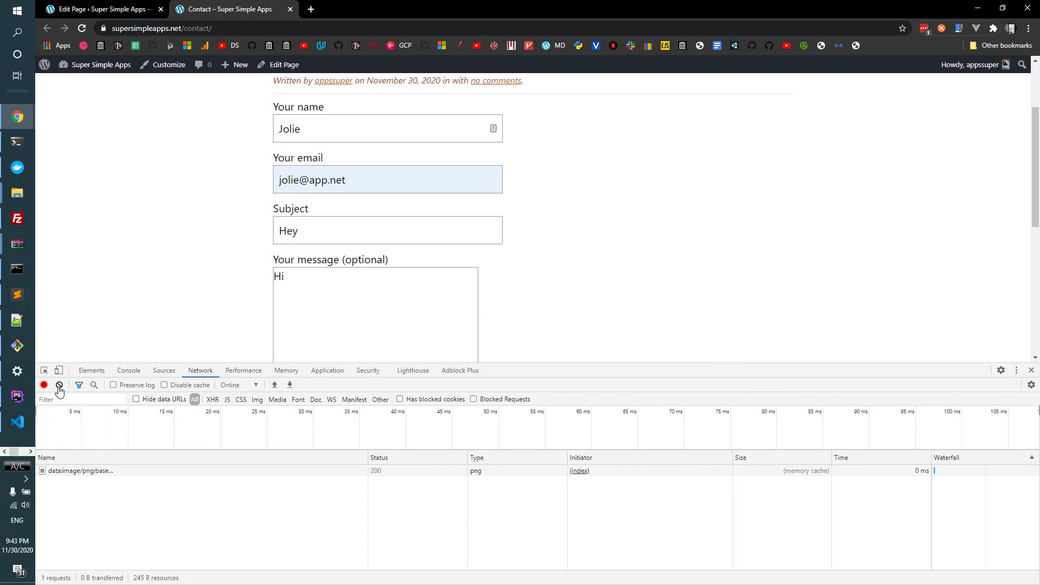
- Clear the Network log and send the contact form
{"action": "left_click", "coordinate": [59, 385]}
{"action": "scroll", "coordinate": [462, 263], "scroll_direction": "down", "scroll_amount": 3}
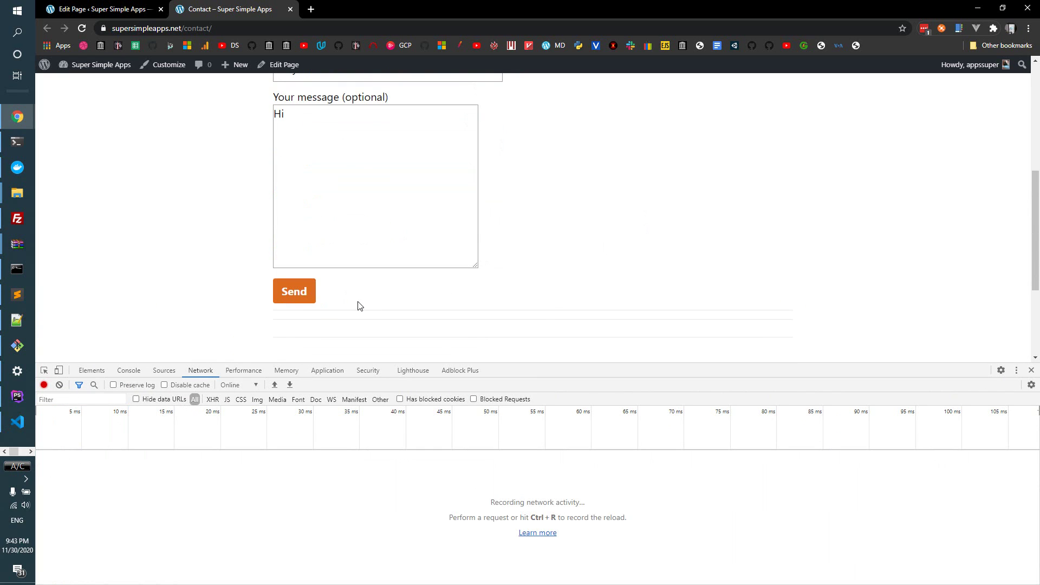
{"action": "left_click", "coordinate": [298, 294]}
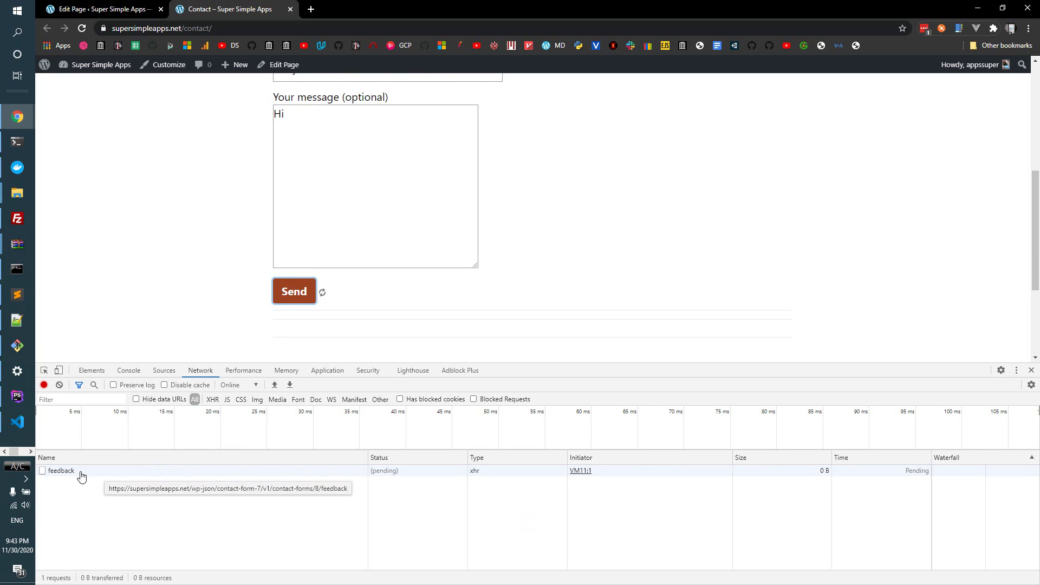
- Inspect the pending feedback request's Headers, form data, Preview and Response, then close its details
{"action": "left_click", "coordinate": [259, 475]}
{"action": "scroll", "coordinate": [279, 509], "scroll_direction": "down", "scroll_amount": 10}
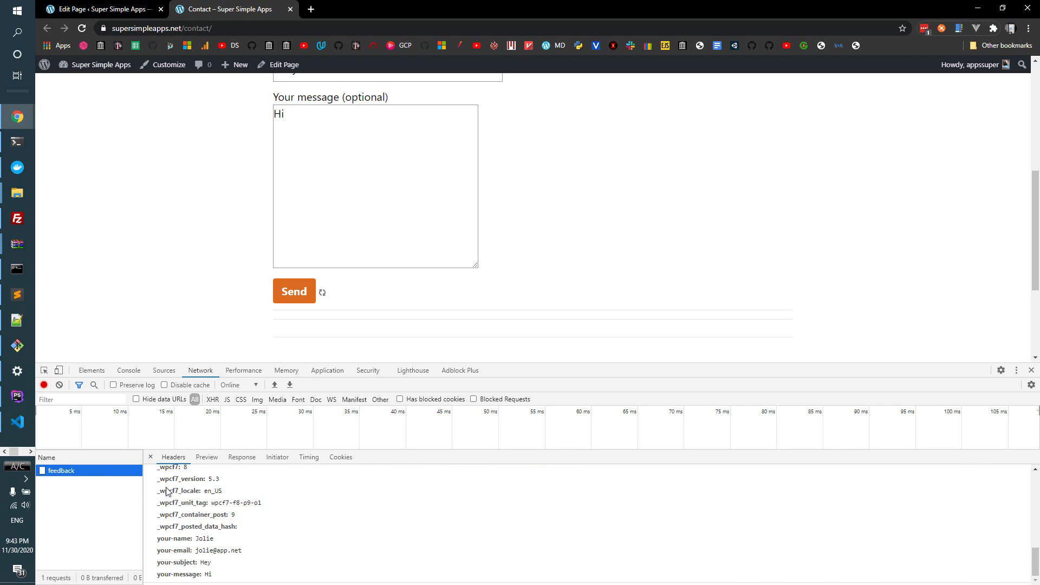
{"action": "left_click_drag", "start_coordinate": [173, 491], "coordinate": [242, 551]}
{"action": "left_click", "coordinate": [207, 461]}
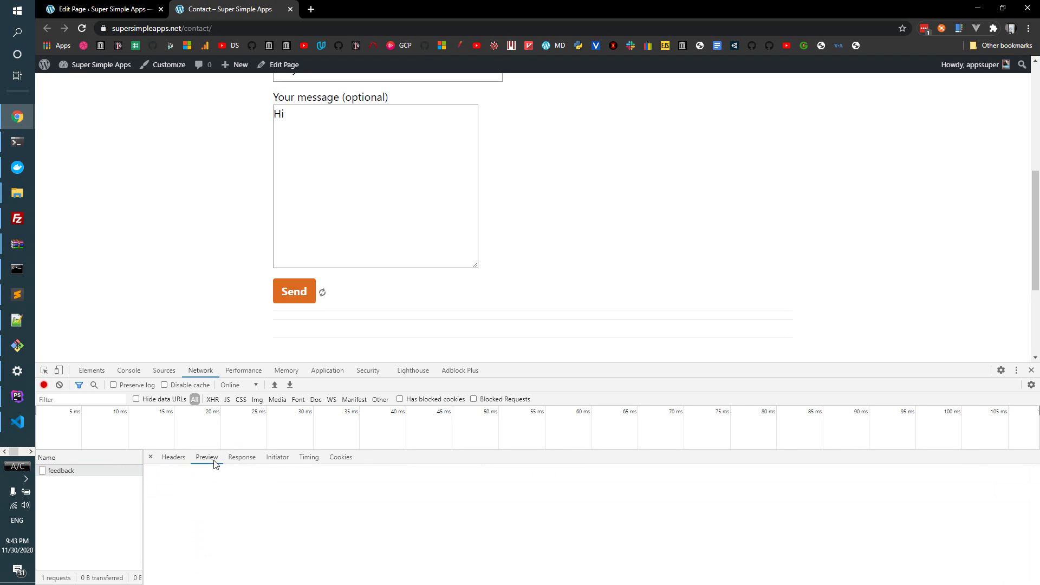
{"action": "left_click", "coordinate": [173, 456]}
{"action": "left_click", "coordinate": [242, 457]}
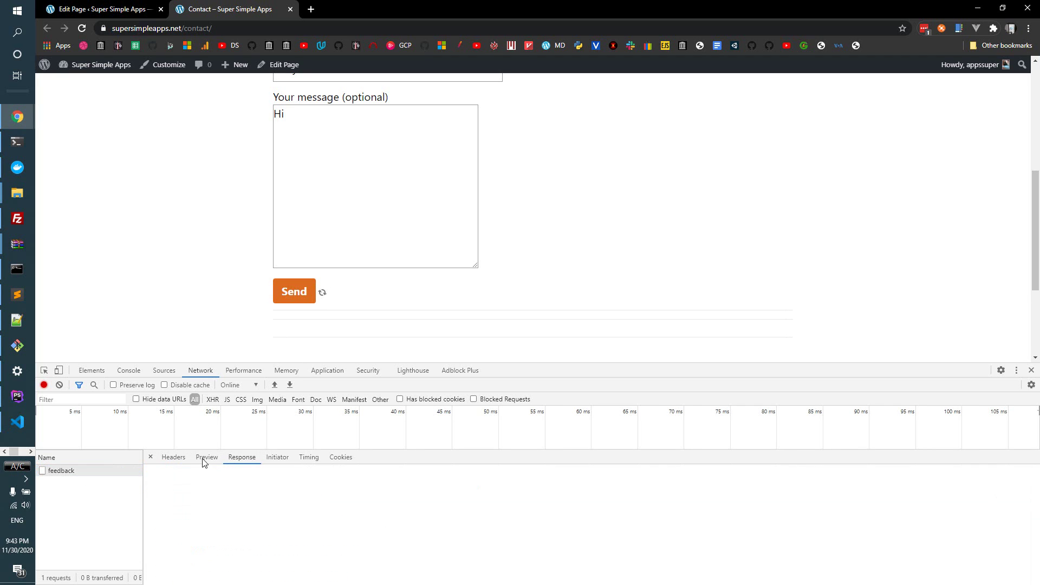
{"action": "left_click", "coordinate": [150, 456]}
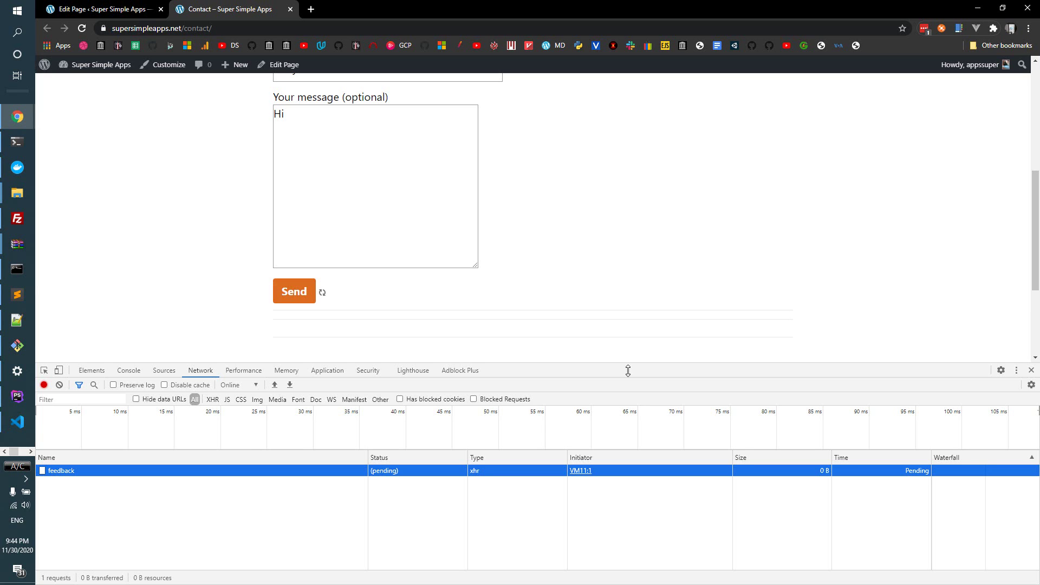
- Open the failed feedback request's Response and select the 504 Gateway Time-out and nginx lines
{"action": "left_click", "coordinate": [109, 473]}
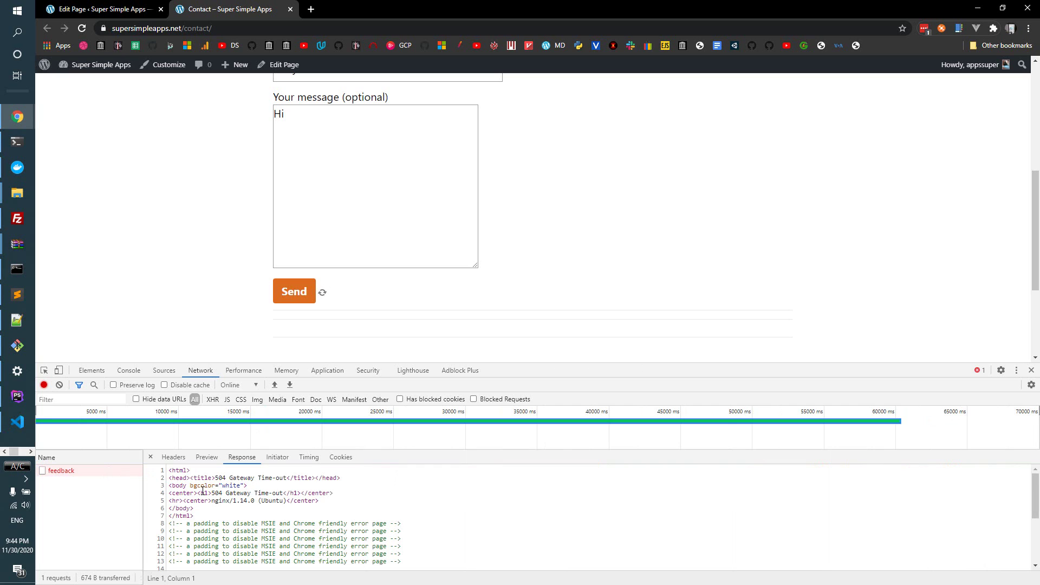
{"action": "left_click_drag", "start_coordinate": [203, 490], "coordinate": [287, 494]}
{"action": "left_click", "coordinate": [284, 494]}
{"action": "triple_click", "coordinate": [284, 494]}
{"action": "left_click", "coordinate": [284, 493]}
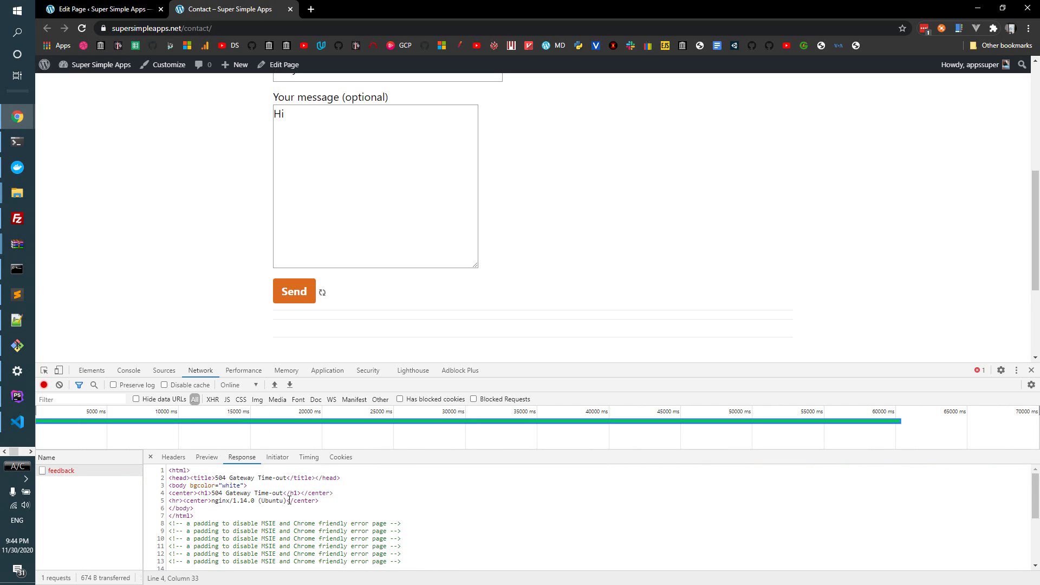
{"action": "triple_click", "coordinate": [337, 493]}
{"action": "left_click", "coordinate": [238, 502]}
{"action": "left_click_drag", "start_coordinate": [210, 494], "coordinate": [300, 497]}
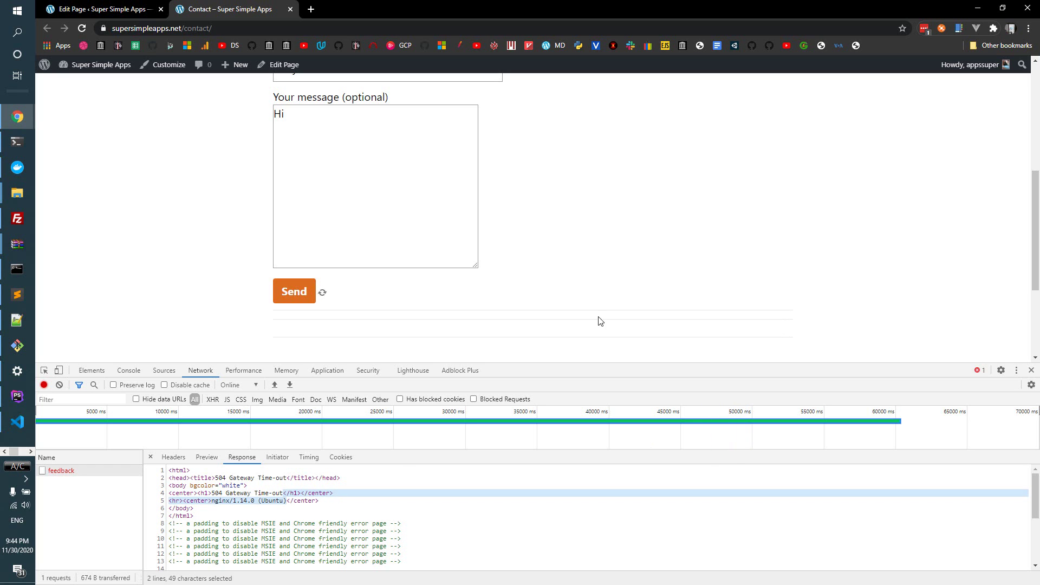
- Search Google for 'app password gmail' in a new tab and open 'Sign in with App Passwords'
{"action": "key", "text": "ctrl+t"}
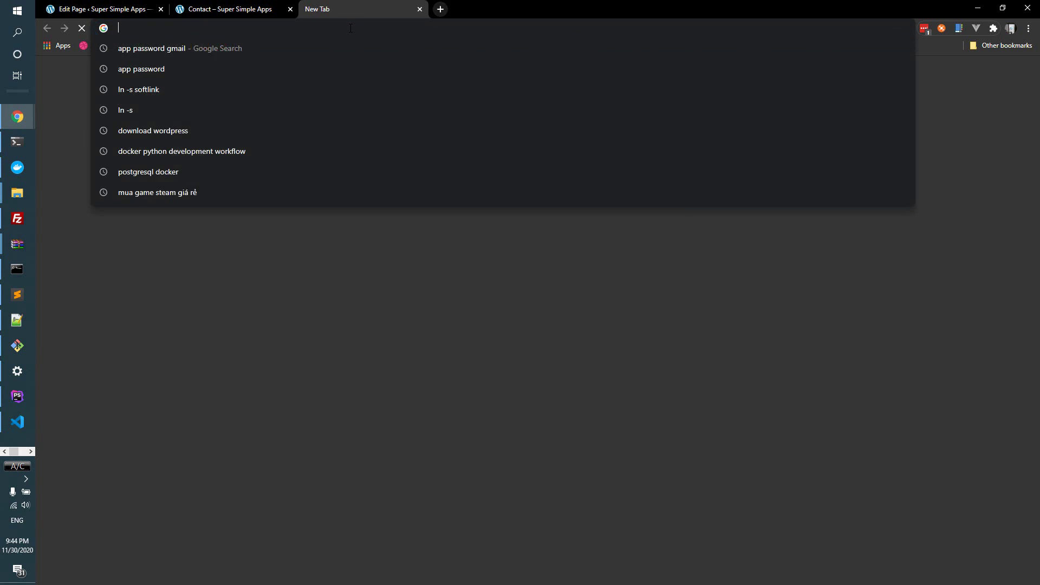
{"action": "type", "text": "app passwor"}
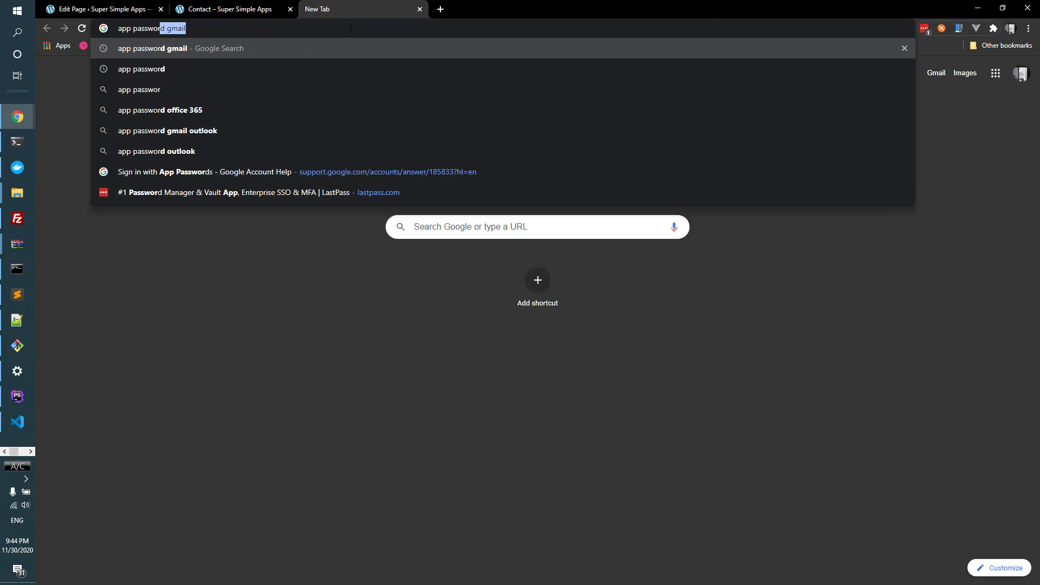
{"action": "key", "text": "Return"}
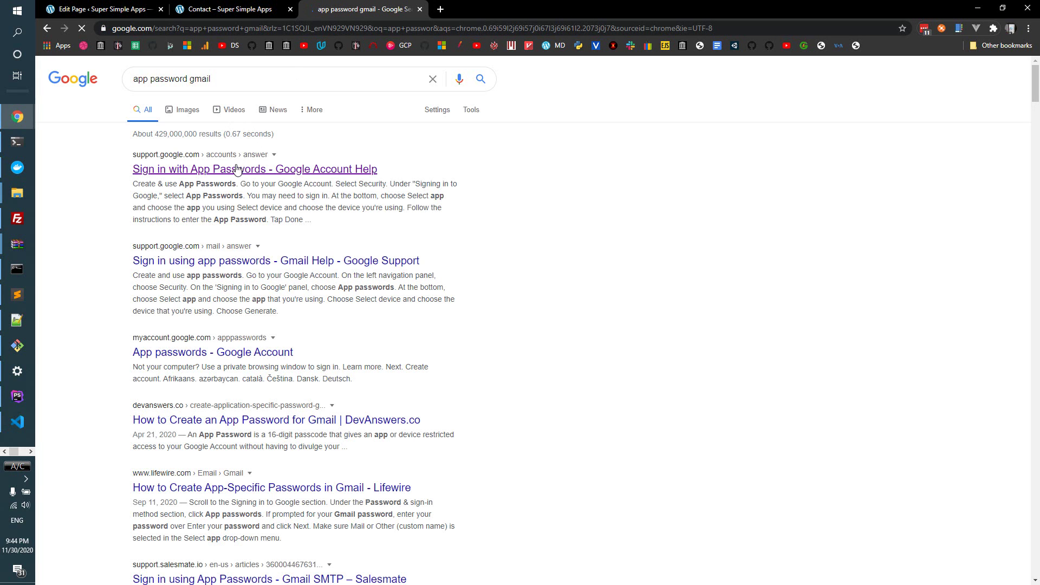
{"action": "left_click", "coordinate": [279, 170]}
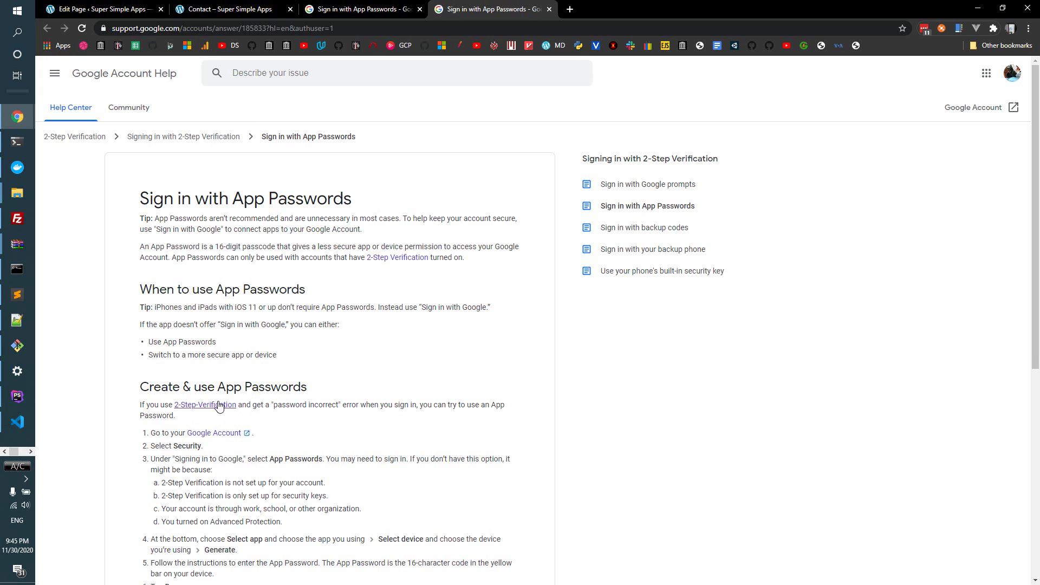
- Open the other signed-in Google account's page and review the article's Security and App Passwords steps
{"action": "left_click", "coordinate": [215, 433]}
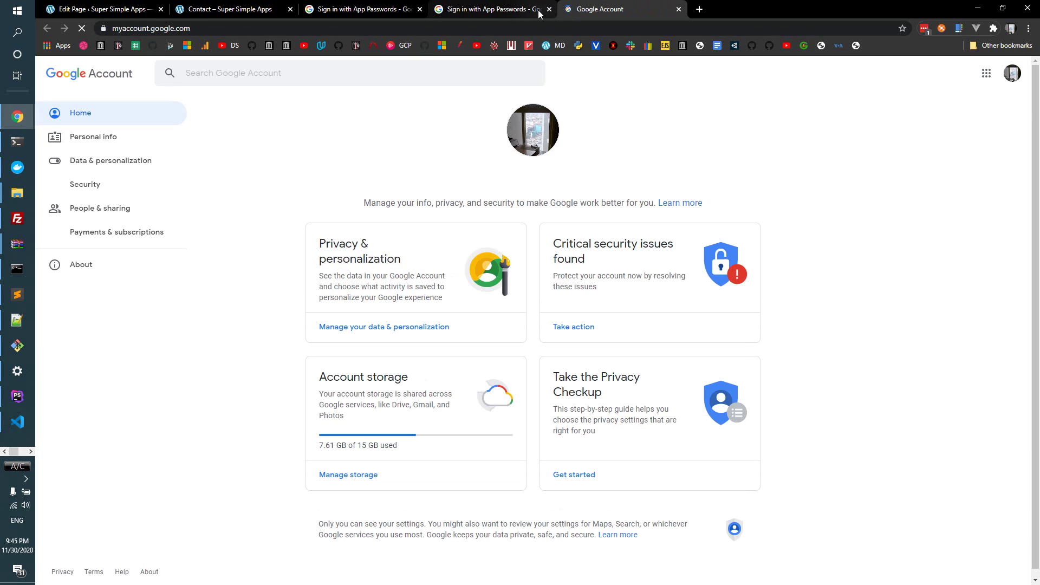
{"action": "left_click", "coordinate": [1011, 76]}
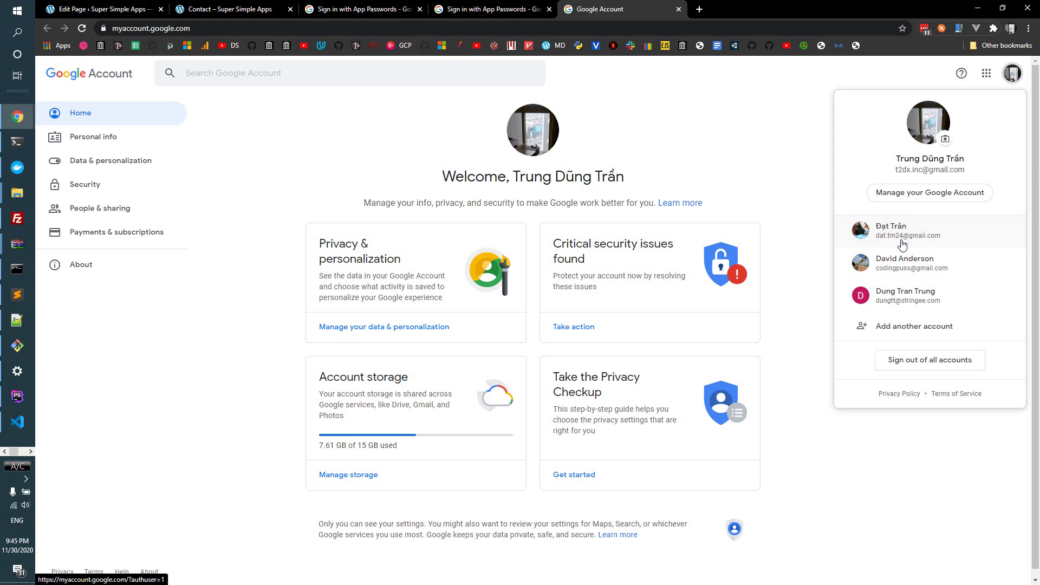
{"action": "left_click", "coordinate": [905, 230]}
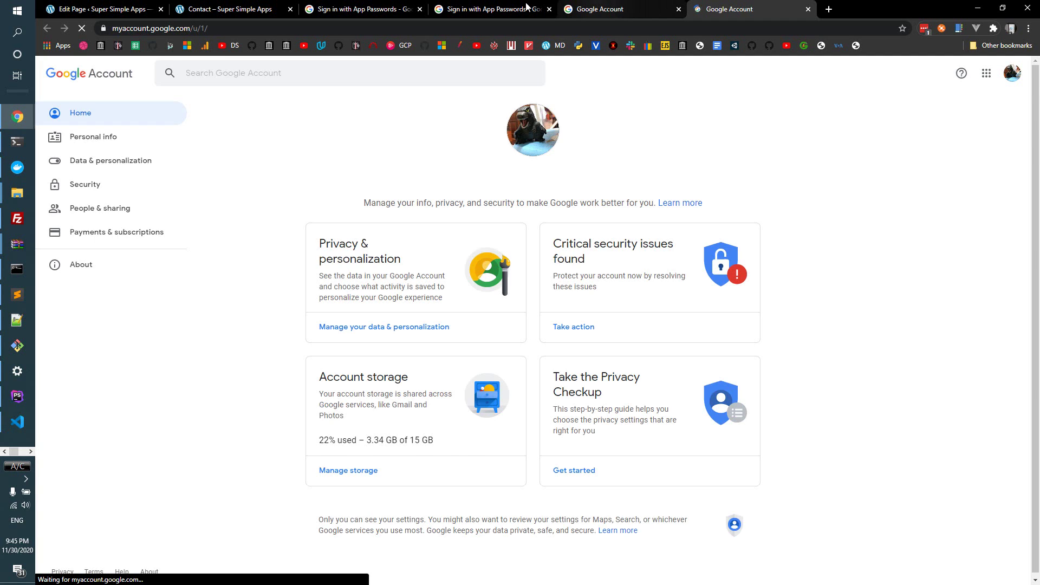
{"action": "left_click", "coordinate": [482, 9]}
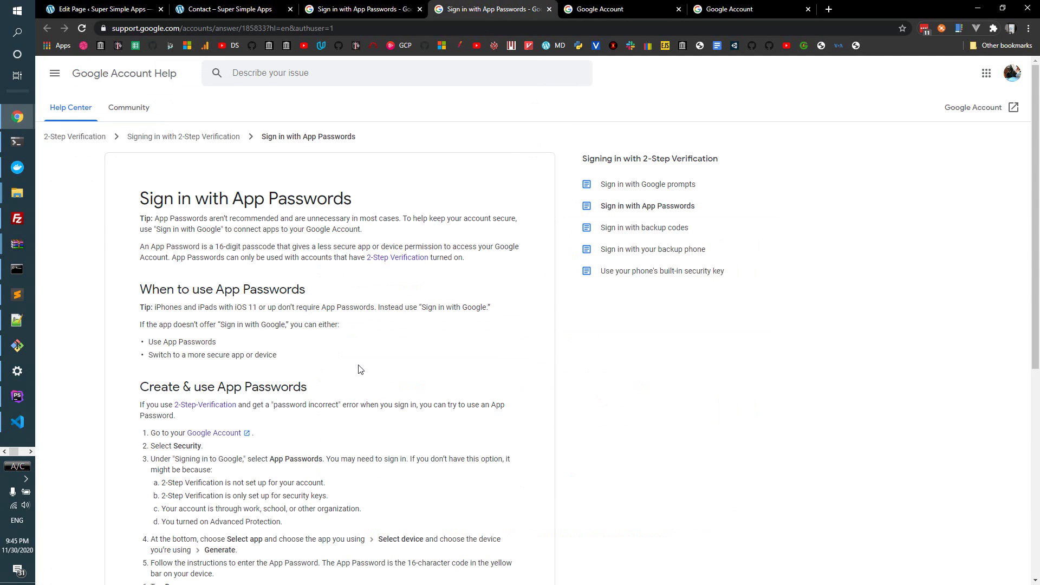
{"action": "left_click_drag", "start_coordinate": [158, 445], "coordinate": [295, 468]}
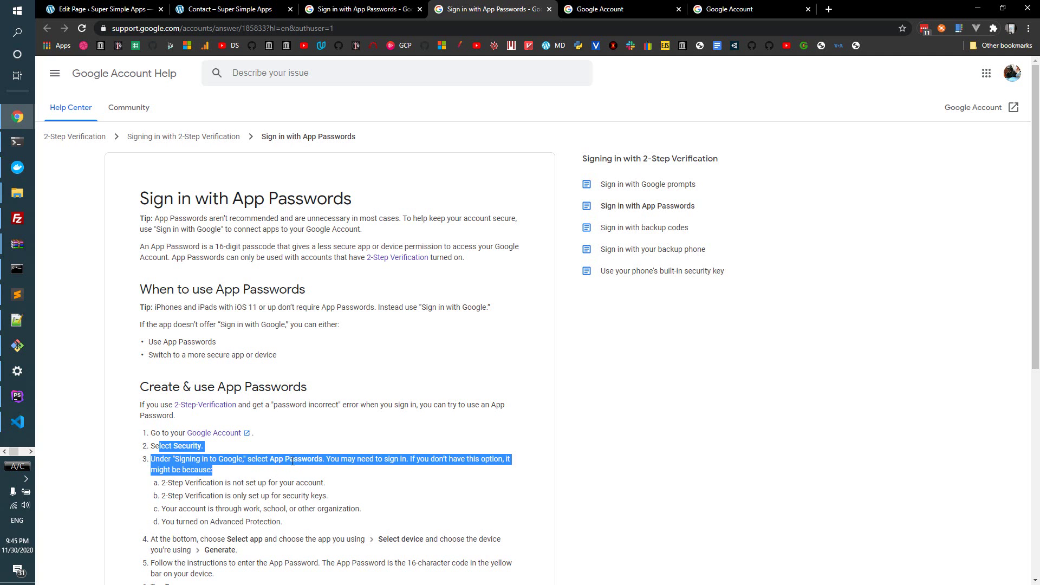
{"action": "left_click", "coordinate": [295, 469]}
- Go to that account's Security settings and confirm the password to reach App passwords
{"action": "left_click", "coordinate": [750, 5]}
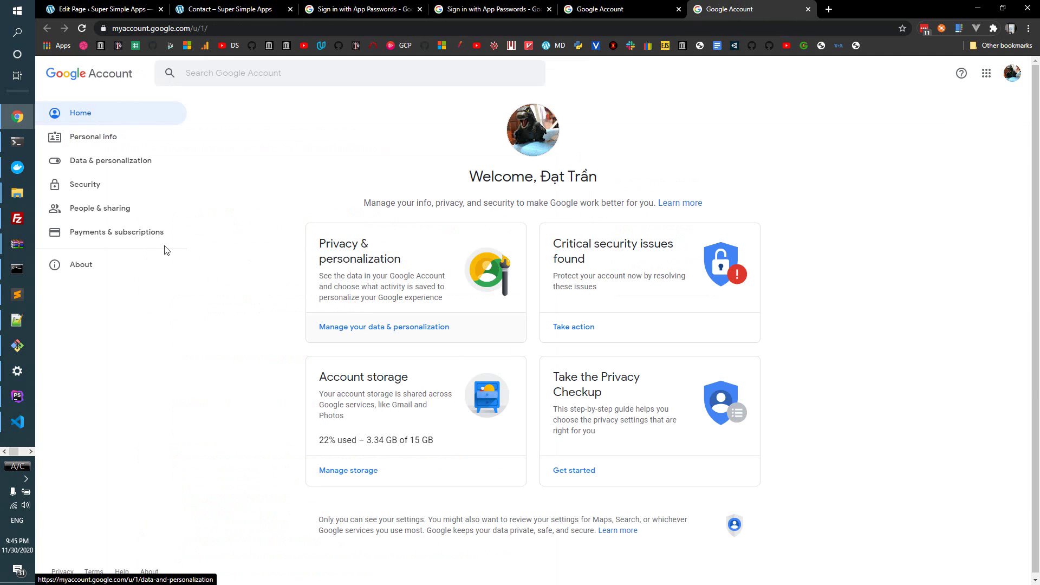
{"action": "left_click", "coordinate": [67, 187]}
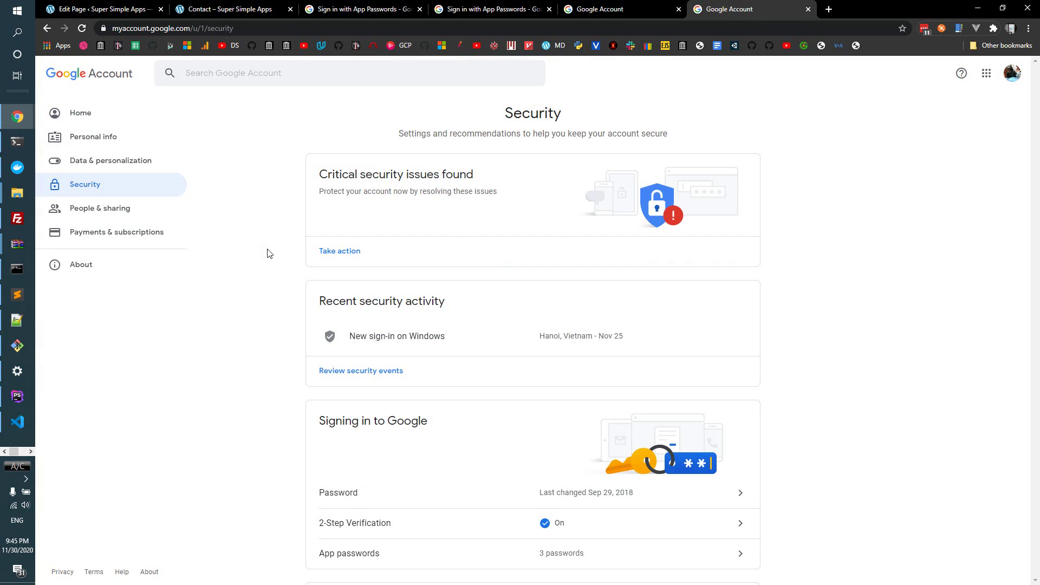
{"action": "scroll", "coordinate": [408, 306], "scroll_direction": "down", "scroll_amount": 2}
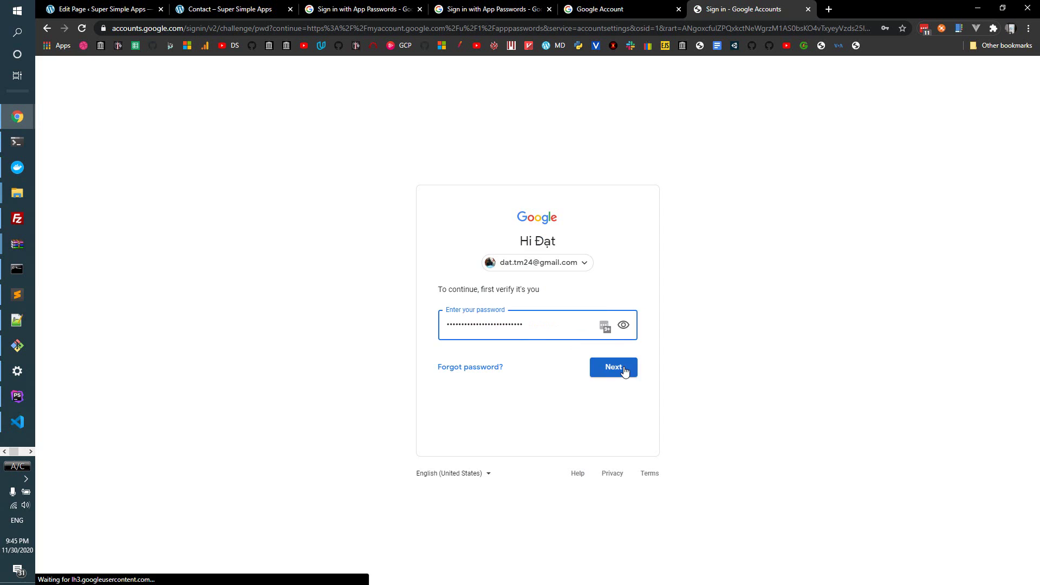
{"action": "left_click", "coordinate": [621, 367]}
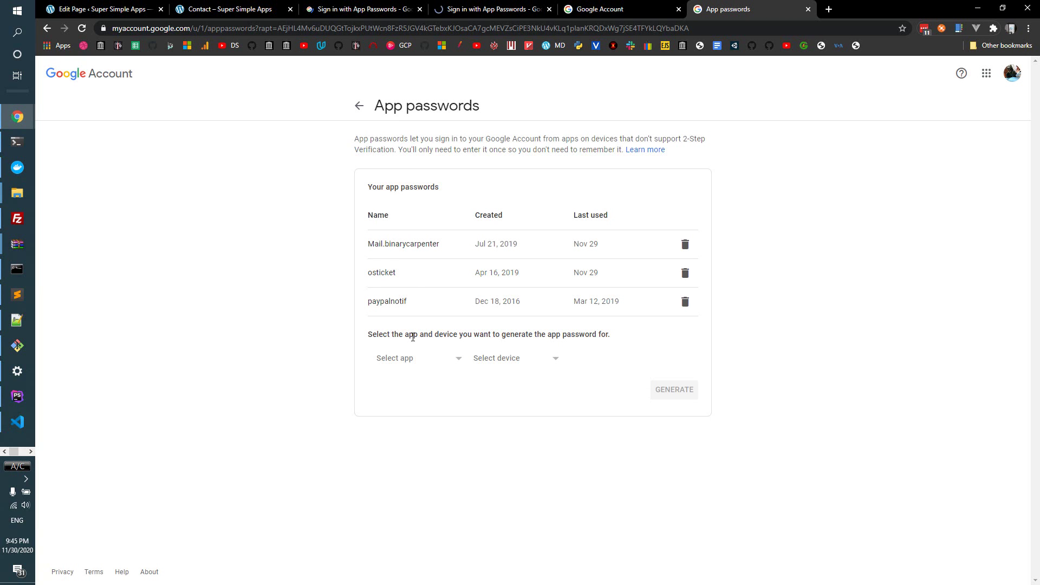
- Generate an app password under the custom name 'supersimpleapps.net'
{"action": "left_click", "coordinate": [430, 360]}
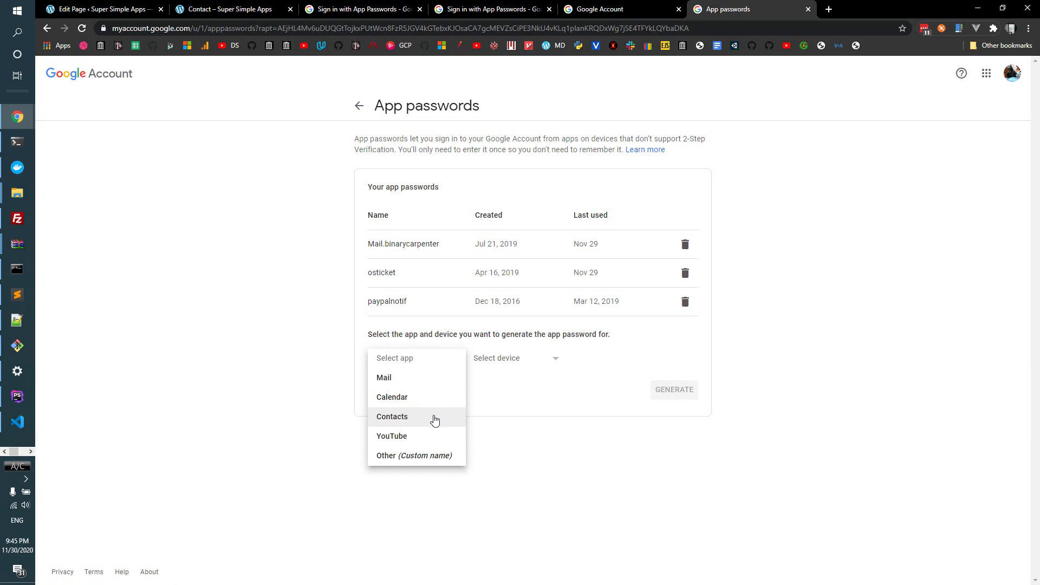
{"action": "left_click", "coordinate": [445, 456]}
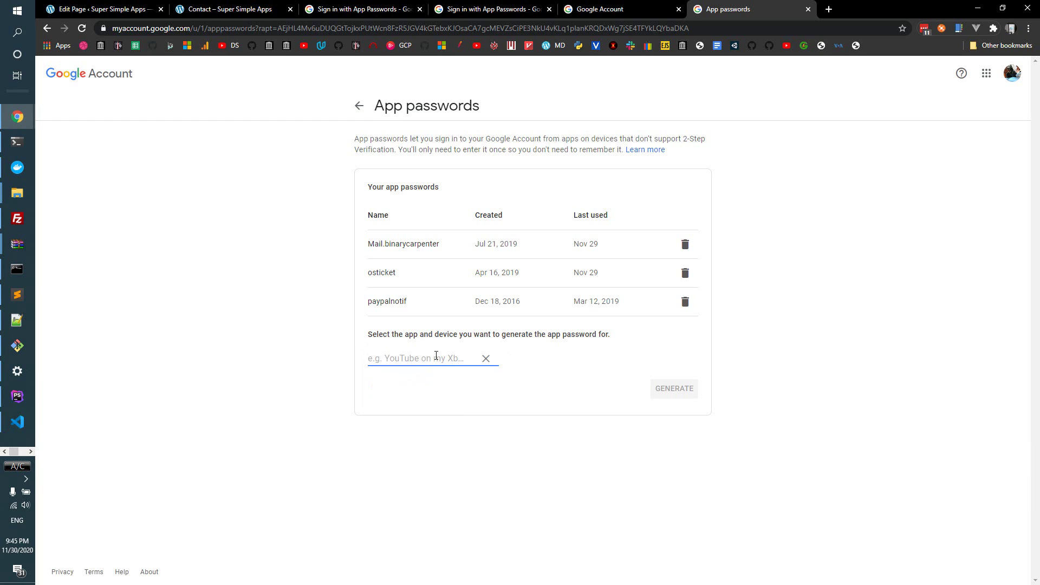
{"action": "type", "text": "supe"}
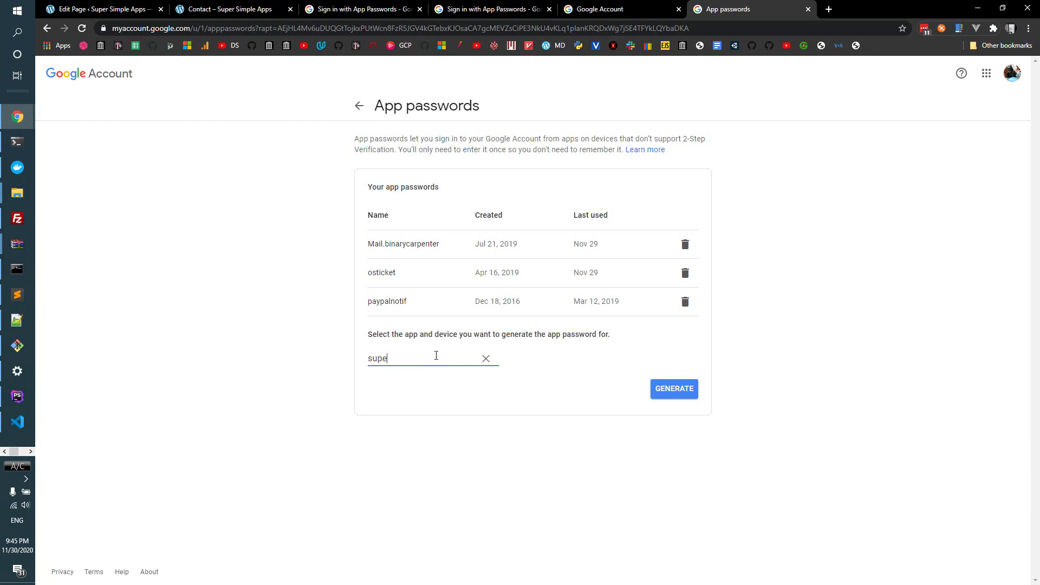
{"action": "type", "text": "rsimpleapps.net"}
{"action": "left_click", "coordinate": [684, 397]}
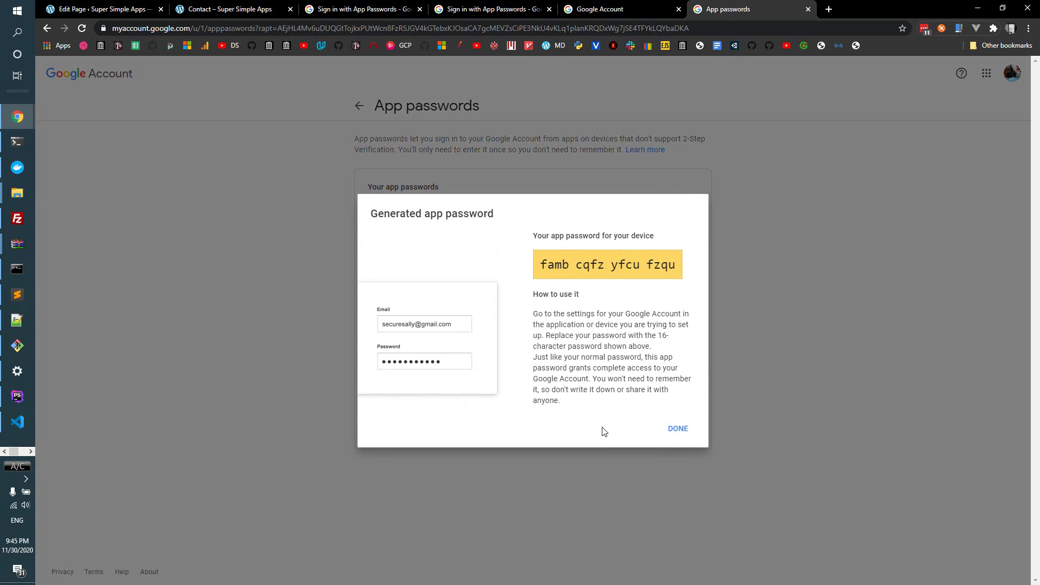
- Copy the generated 16-character app password to the clipboard
{"action": "left_click_drag", "start_coordinate": [541, 265], "coordinate": [685, 270]}
{"action": "right_click", "coordinate": [668, 266]}
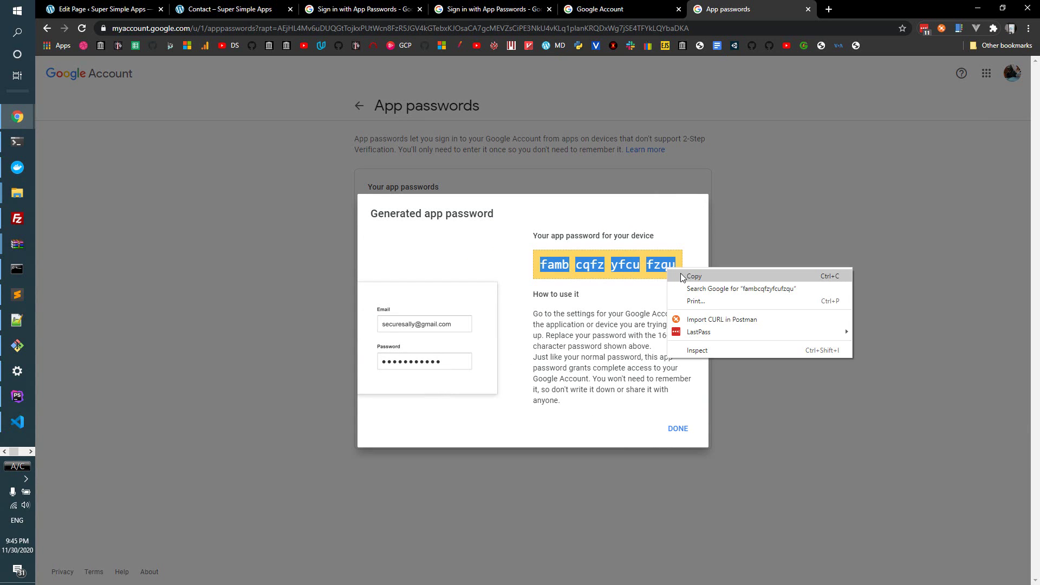
{"action": "left_click", "coordinate": [697, 277]}
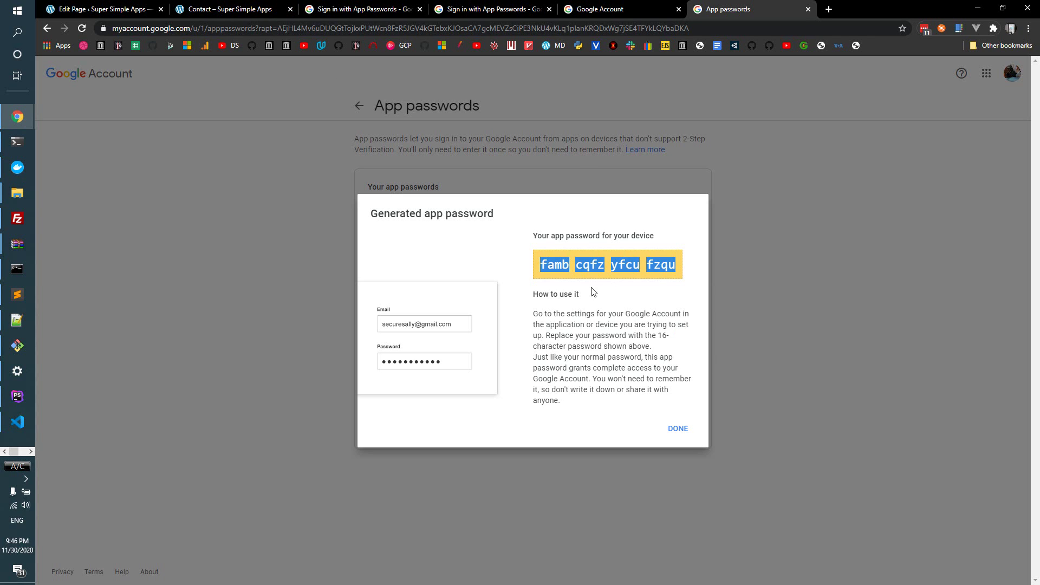
{"action": "left_click_drag", "start_coordinate": [546, 313], "coordinate": [584, 385]}
{"action": "left_click", "coordinate": [584, 386]}
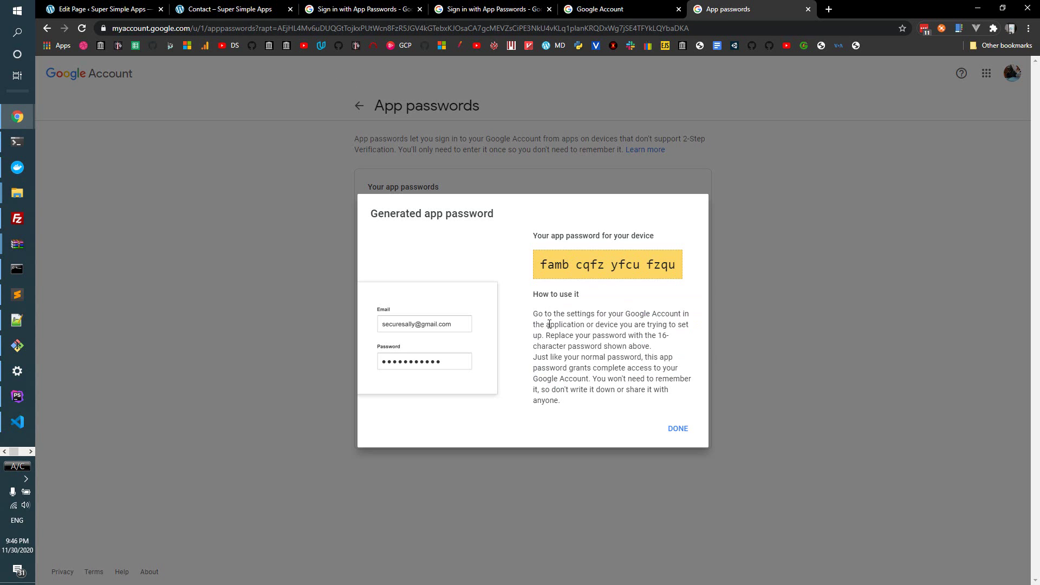
- Return to WordPress and go to Plugins > Add New
{"action": "left_click", "coordinate": [149, 16]}
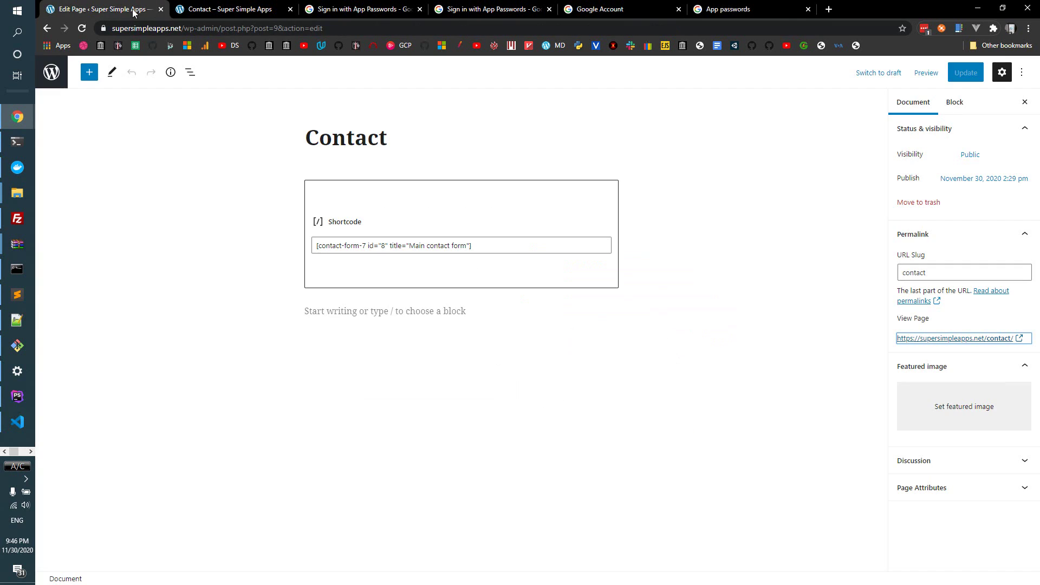
{"action": "left_click", "coordinate": [52, 72]}
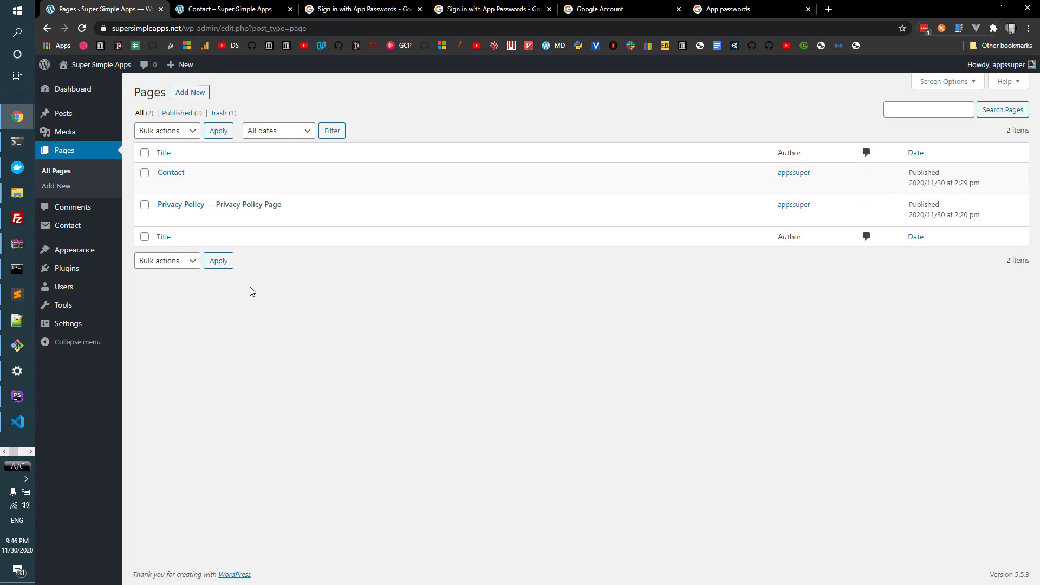
{"action": "mouse_move", "coordinate": [277, 207]}
{"action": "mouse_move", "coordinate": [84, 269]}
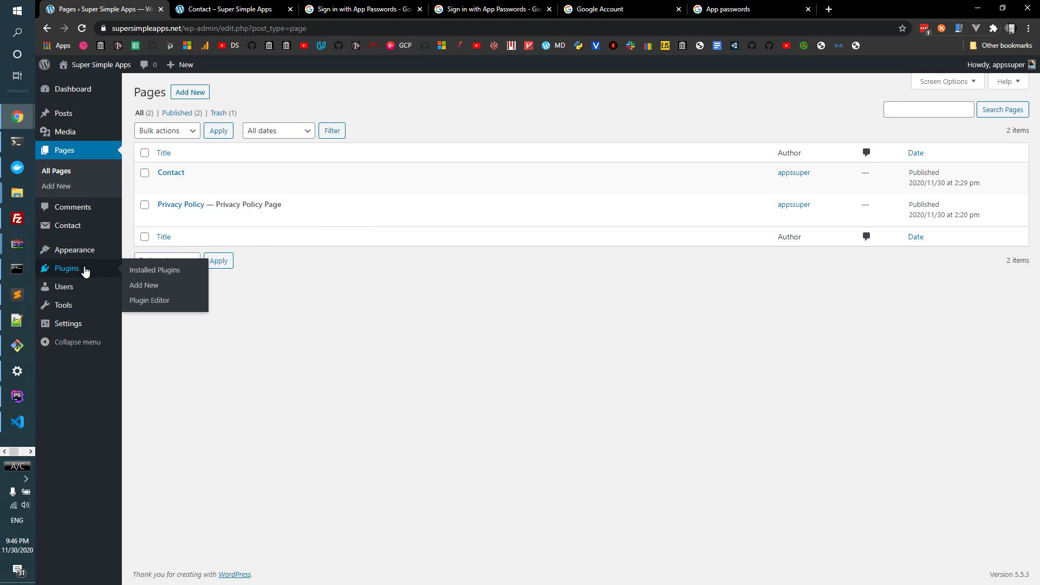
{"action": "left_click", "coordinate": [152, 291]}
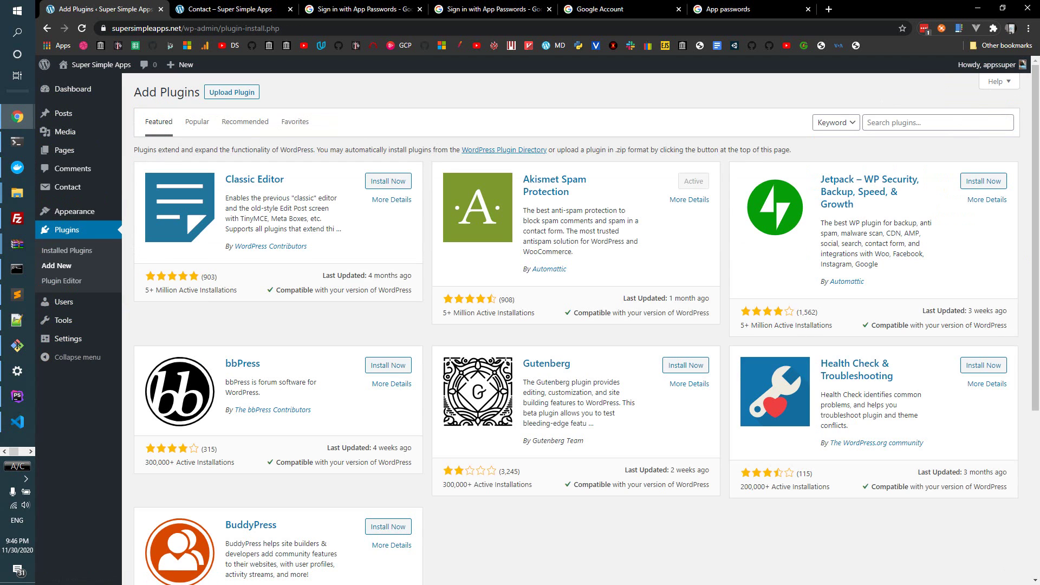
- Search 'easy wp smtp', then install and activate Easy WP SMTP
{"action": "left_click", "coordinate": [907, 122]}
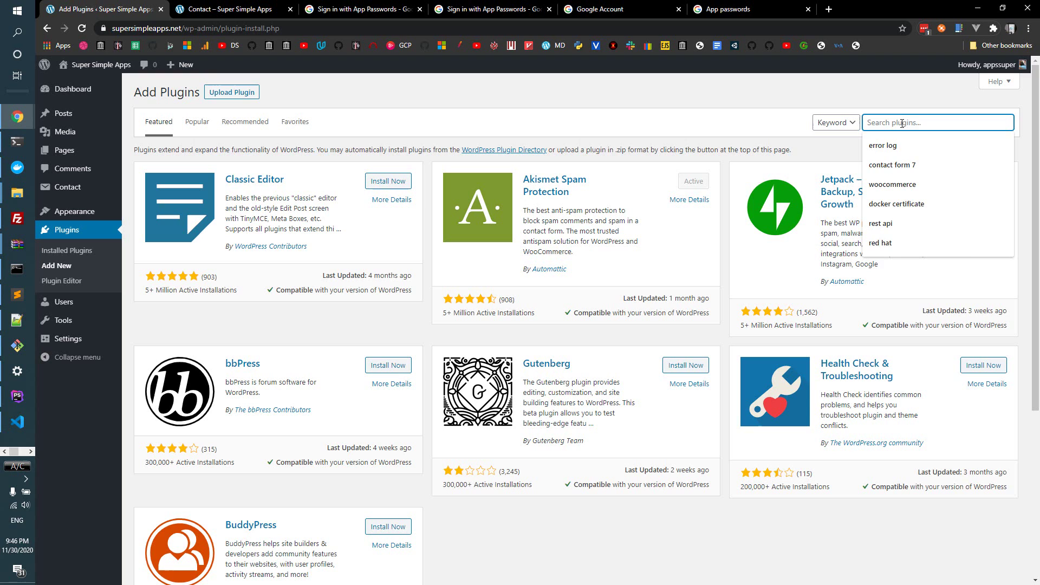
{"action": "type", "text": "easy wp s"}
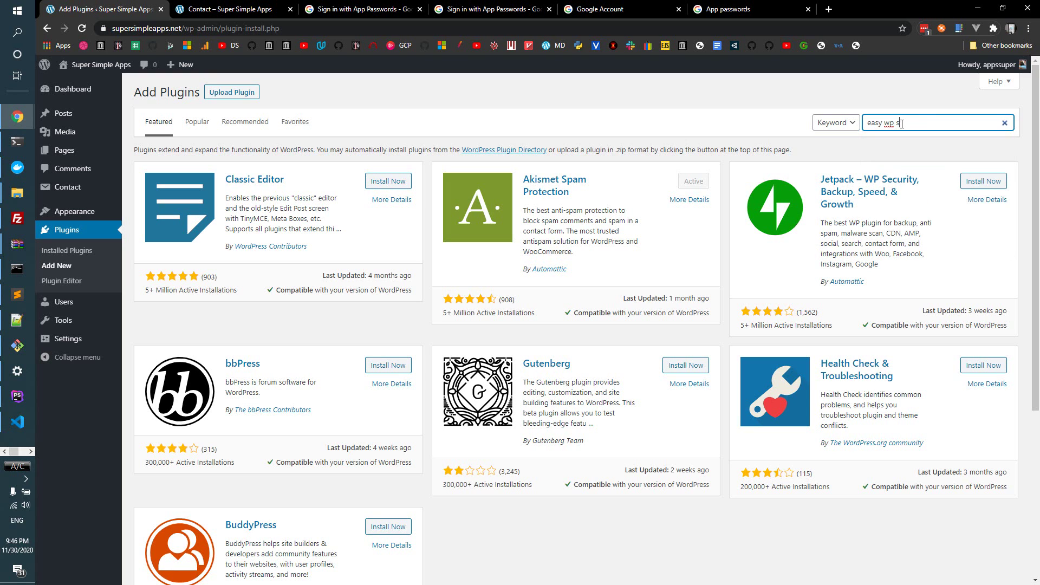
{"action": "type", "text": "mtp"}
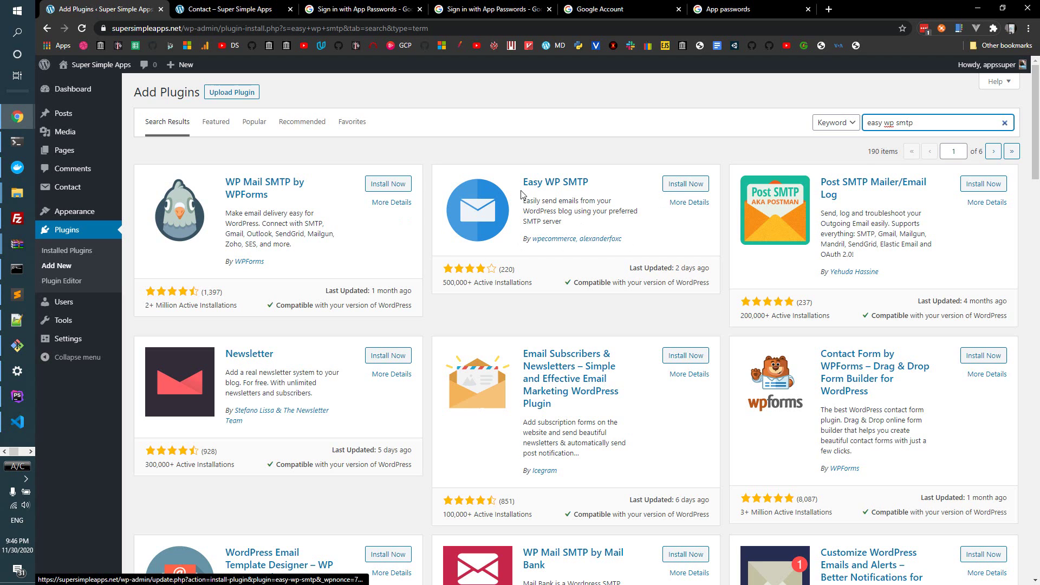
{"action": "left_click", "coordinate": [687, 184]}
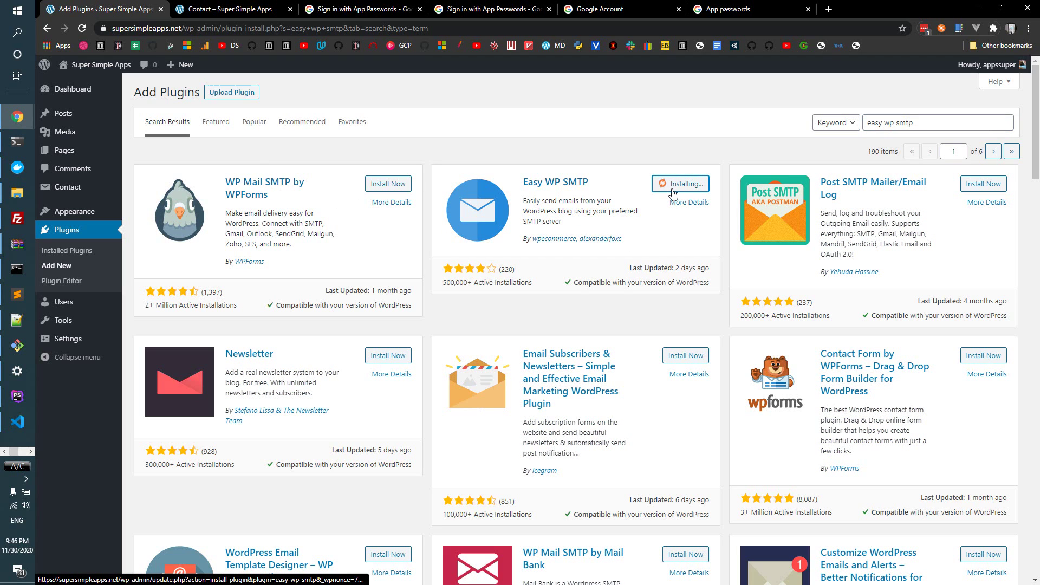
{"action": "left_click", "coordinate": [683, 187]}
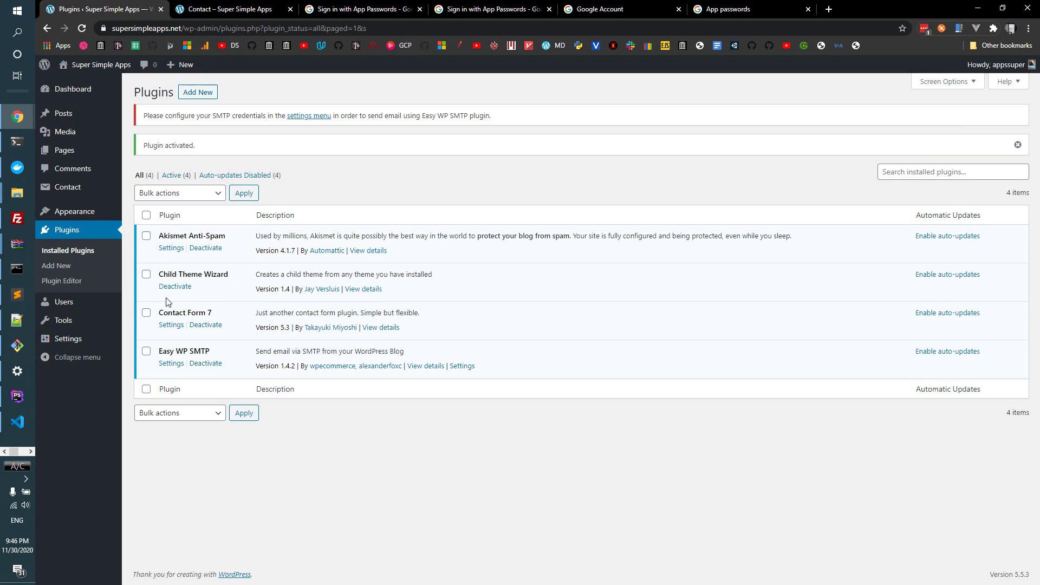
- In Settings > Easy WP SMTP, set the From Email to the saved Gmail address and enter a From Name
{"action": "mouse_move", "coordinate": [92, 341]}
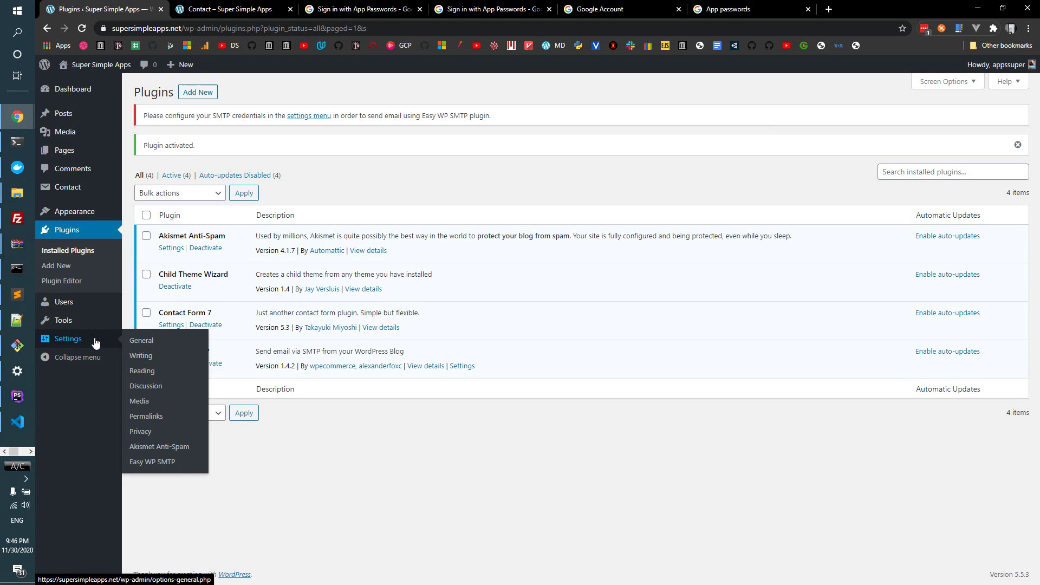
{"action": "left_click", "coordinate": [173, 464]}
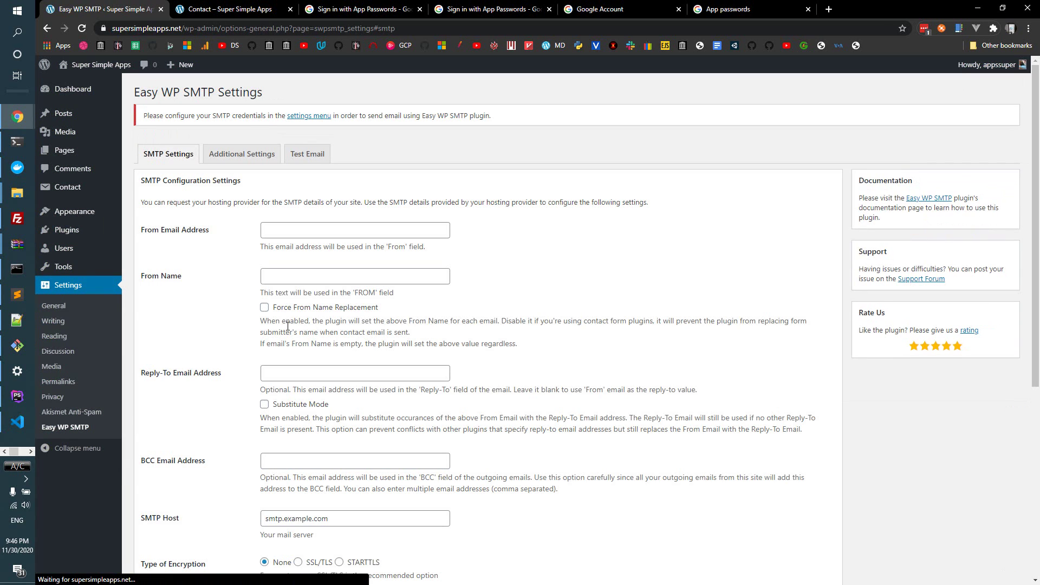
{"action": "left_click", "coordinate": [299, 230]}
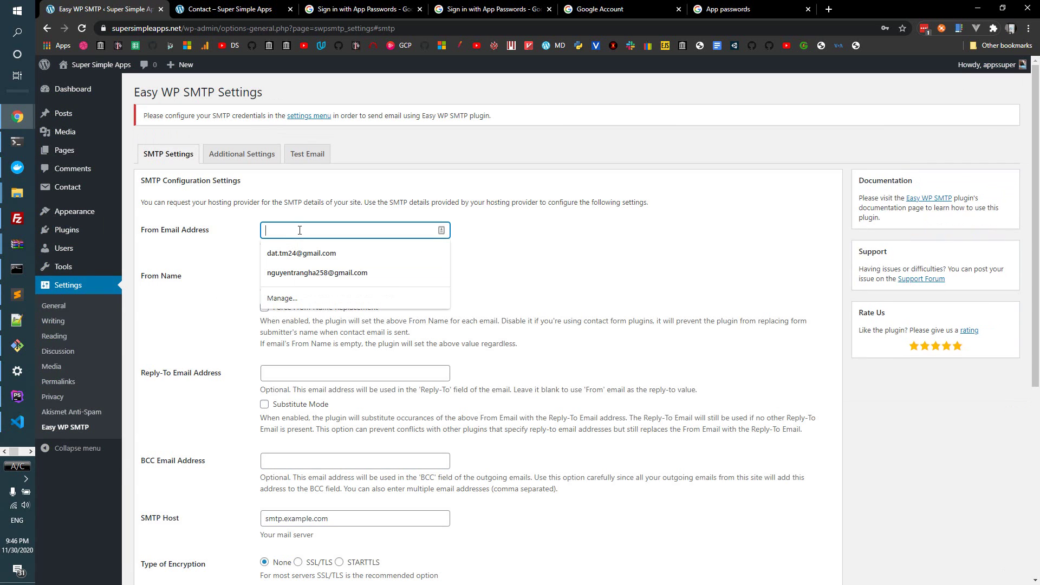
{"action": "left_click", "coordinate": [301, 253]}
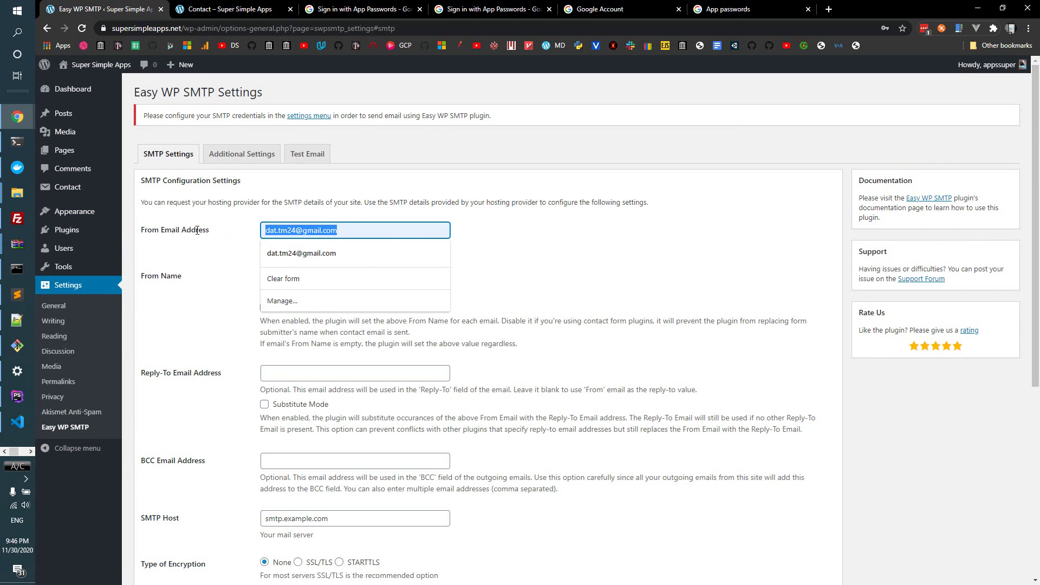
{"action": "left_click", "coordinate": [225, 259]}
{"action": "left_click", "coordinate": [340, 278]}
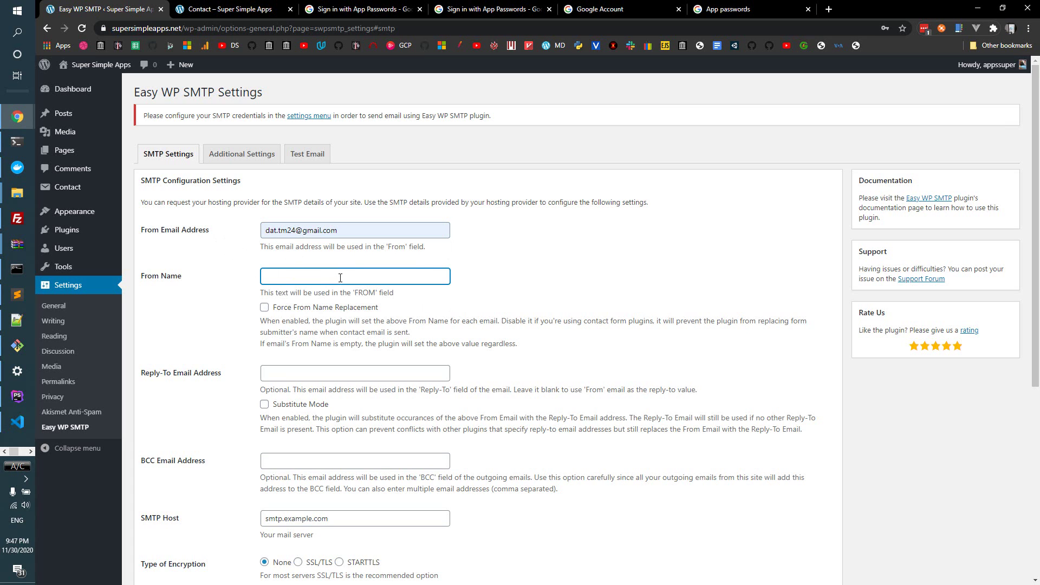
{"action": "type", "text": "Dat"}
{"action": "left_click", "coordinate": [196, 302]}
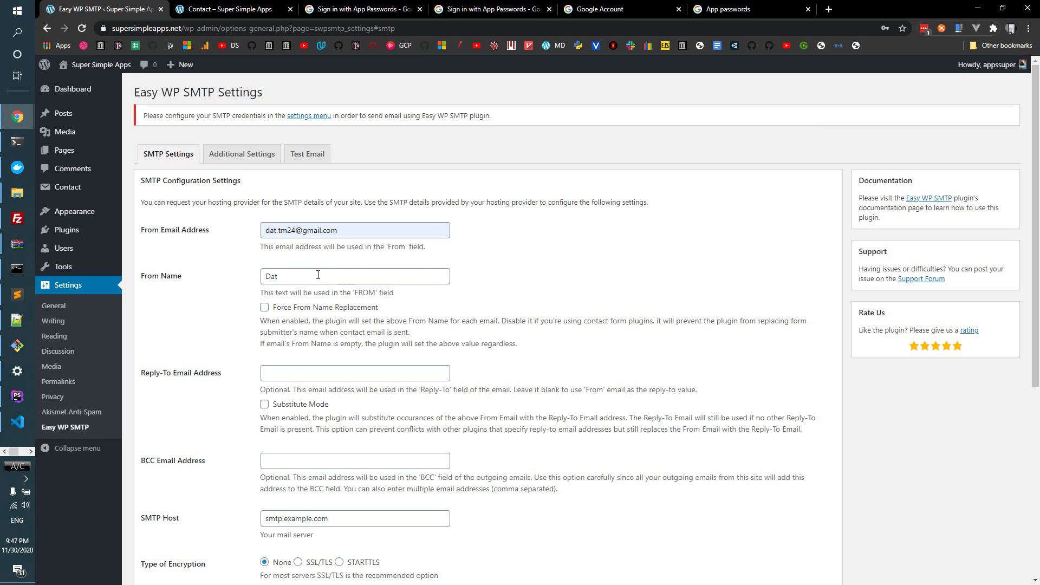
- Enter 'smtp.gmail.com' into the BCC field
{"action": "scroll", "coordinate": [265, 268], "scroll_direction": "down", "scroll_amount": 2}
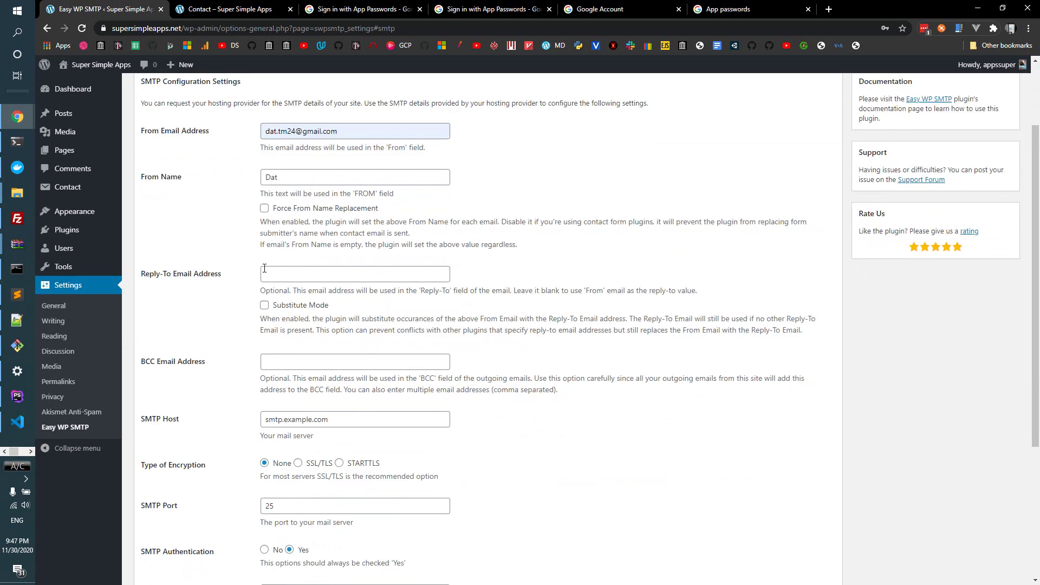
{"action": "scroll", "coordinate": [366, 226], "scroll_direction": "up", "scroll_amount": 2}
{"action": "scroll", "coordinate": [227, 270], "scroll_direction": "down", "scroll_amount": 2}
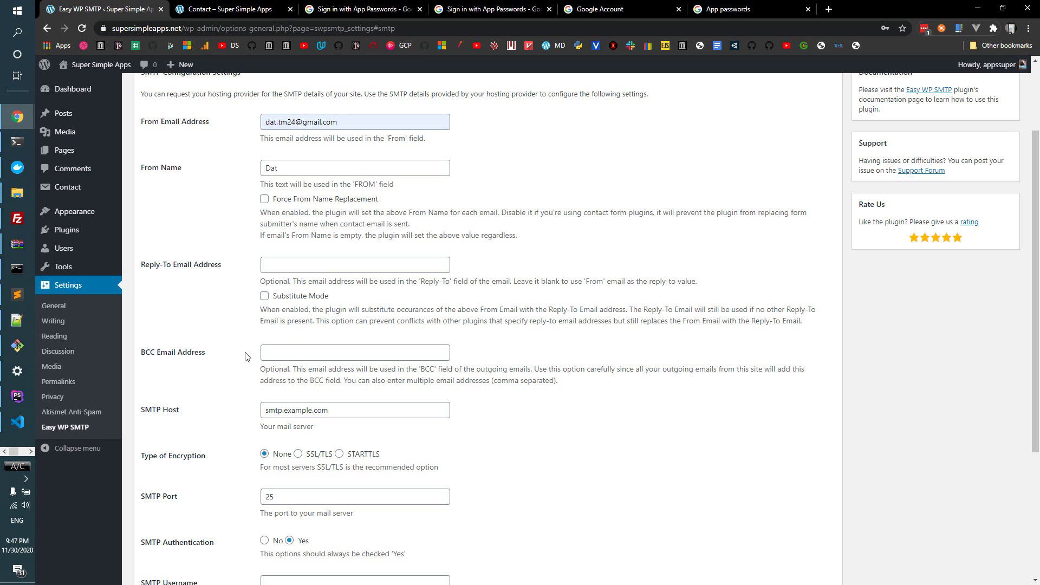
{"action": "left_click", "coordinate": [277, 352]}
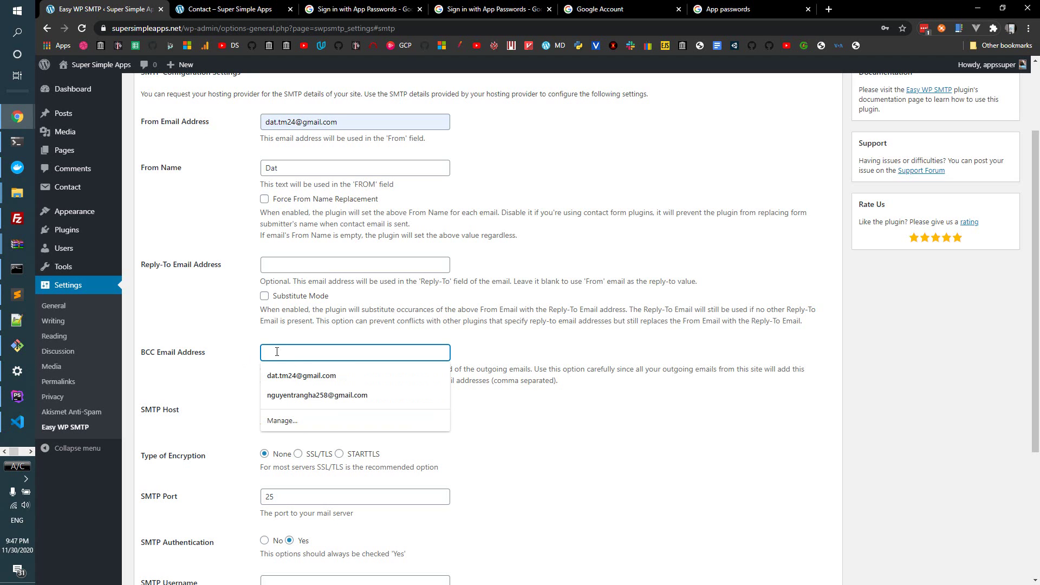
{"action": "type", "text": "smtp.gmail.com"}
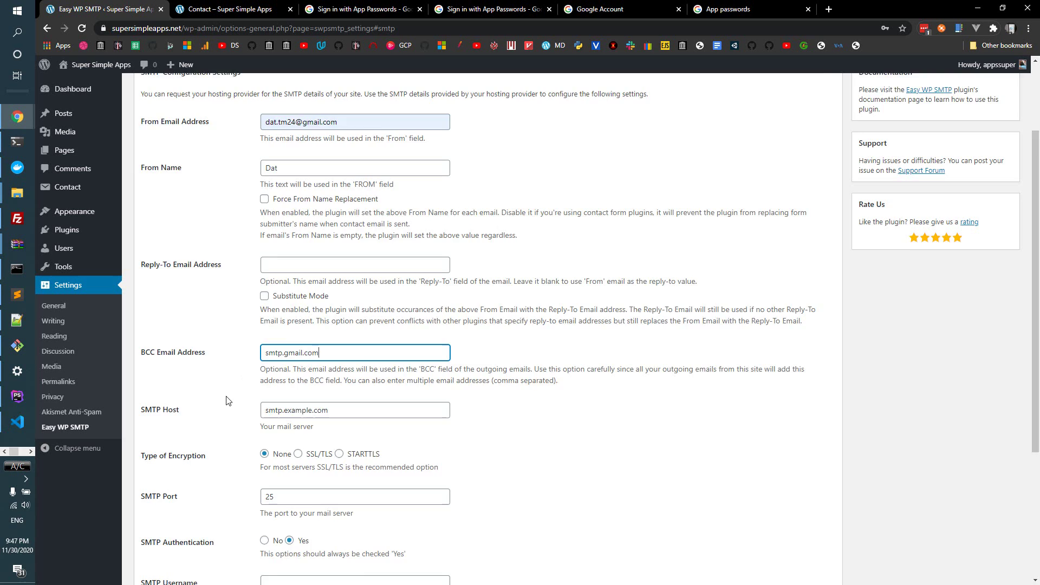
{"action": "scroll", "coordinate": [225, 399], "scroll_direction": "down", "scroll_amount": 1}
- Move smtp.gmail.com out of the BCC field into the SMTP Host setting
{"action": "key", "text": "ctrl+a"}
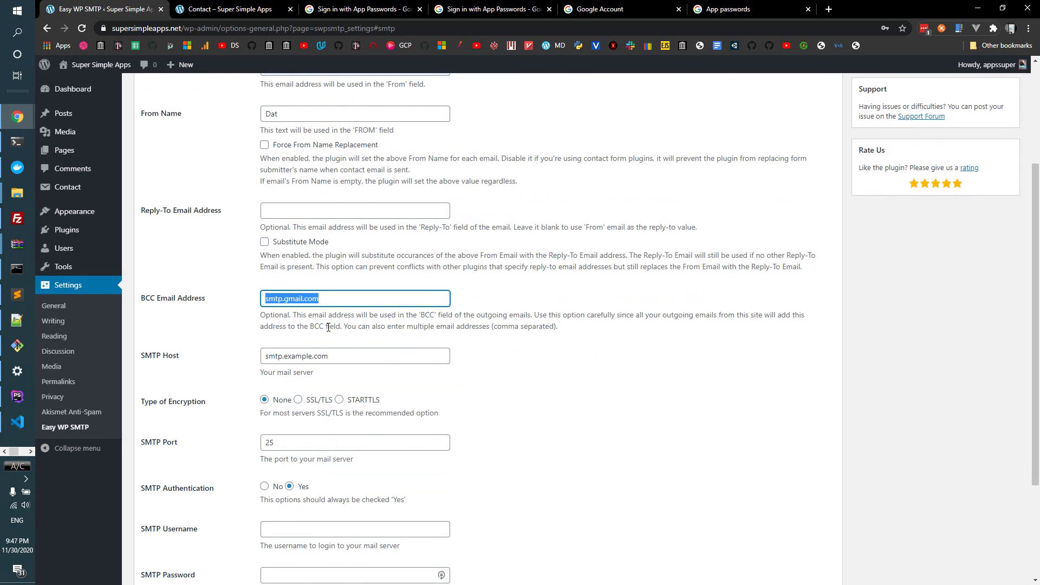
{"action": "key", "text": "ctrl+x"}
{"action": "left_click", "coordinate": [352, 356]}
{"action": "key", "text": "ctrl+a"}
{"action": "key", "text": "ctrl+v"}
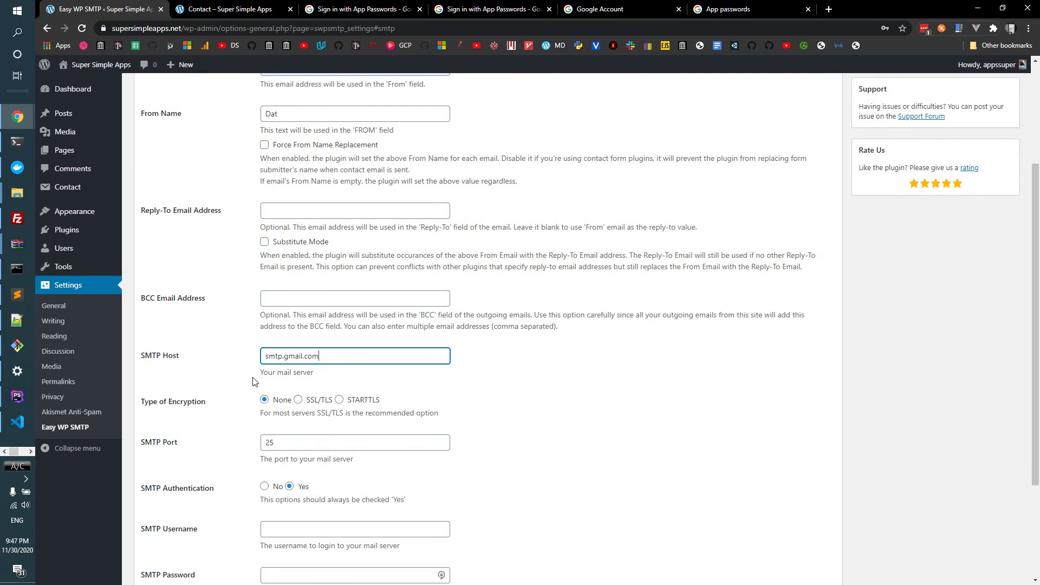
{"action": "left_click", "coordinate": [235, 397]}
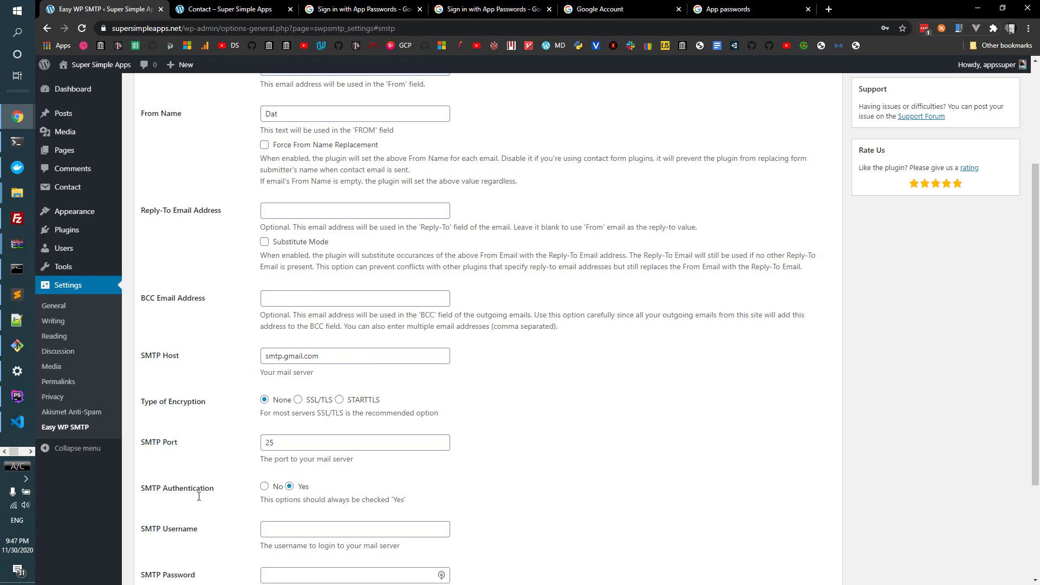
- Set SSL/TLS encryption and port 465, keep authentication on, and enter the Gmail username
{"action": "left_click", "coordinate": [298, 399]}
{"action": "left_click_drag", "start_coordinate": [303, 440], "coordinate": [244, 441]}
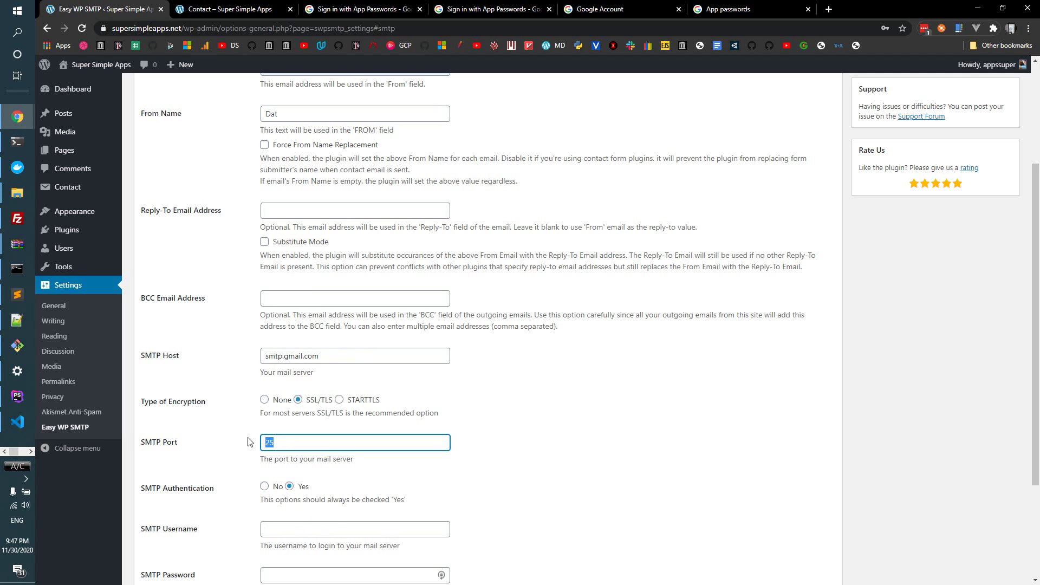
{"action": "type", "text": "46"}
{"action": "scroll", "coordinate": [249, 440], "scroll_direction": "down", "scroll_amount": 3}
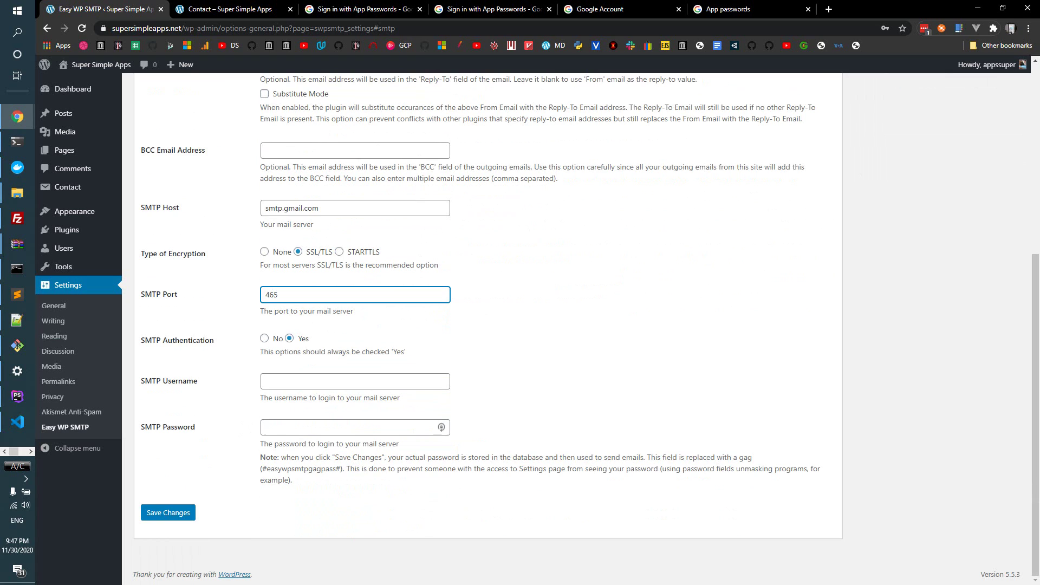
{"action": "left_click", "coordinate": [290, 339]}
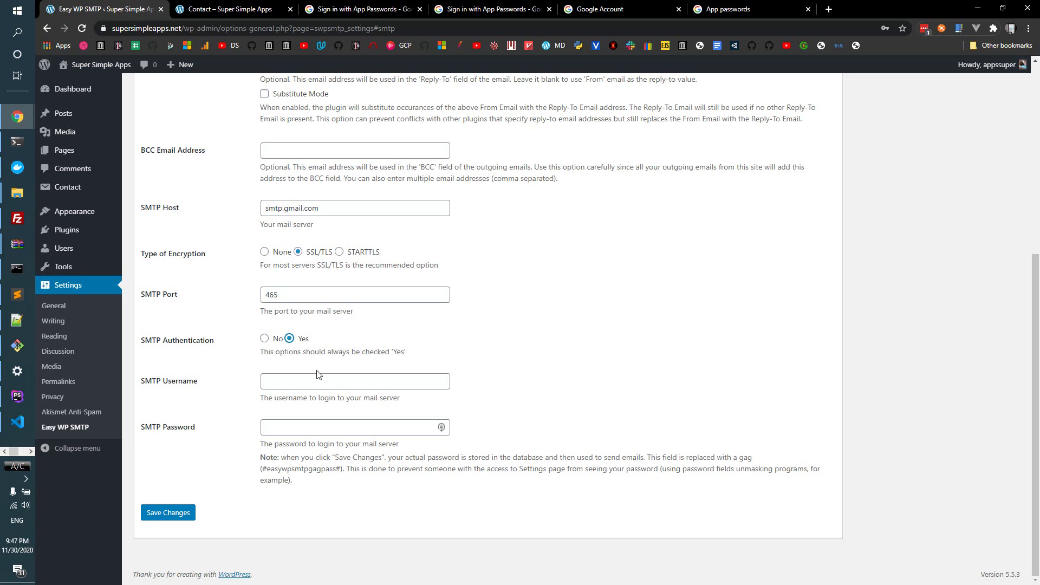
{"action": "left_click", "coordinate": [347, 387]}
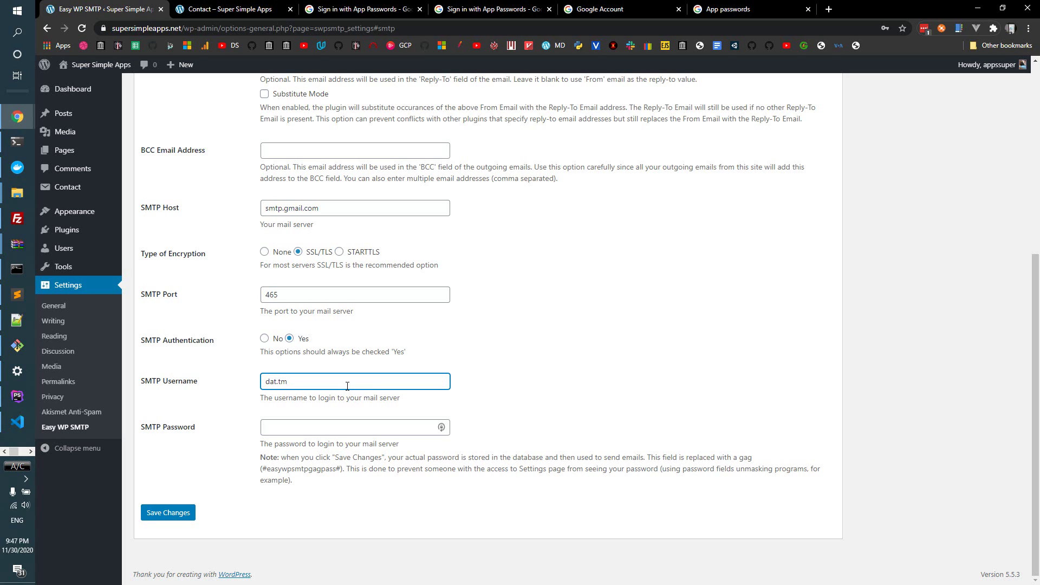
- Copy the generated Gmail app password, then go back toward the WordPress tab
{"action": "left_click", "coordinate": [732, 11]}
{"action": "left_click_drag", "start_coordinate": [539, 266], "coordinate": [681, 268]}
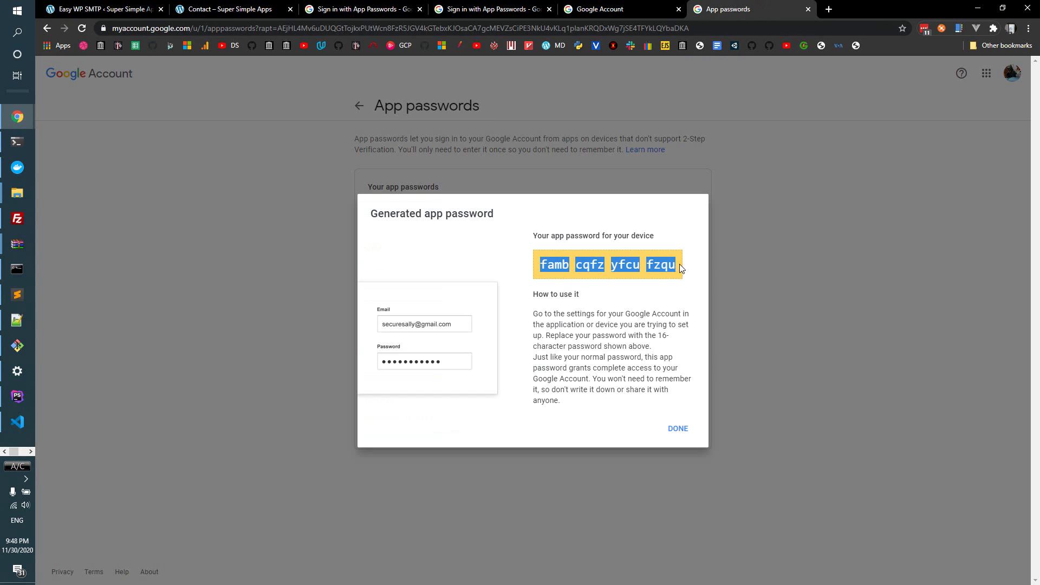
{"action": "right_click", "coordinate": [672, 271]}
{"action": "left_click", "coordinate": [674, 278]}
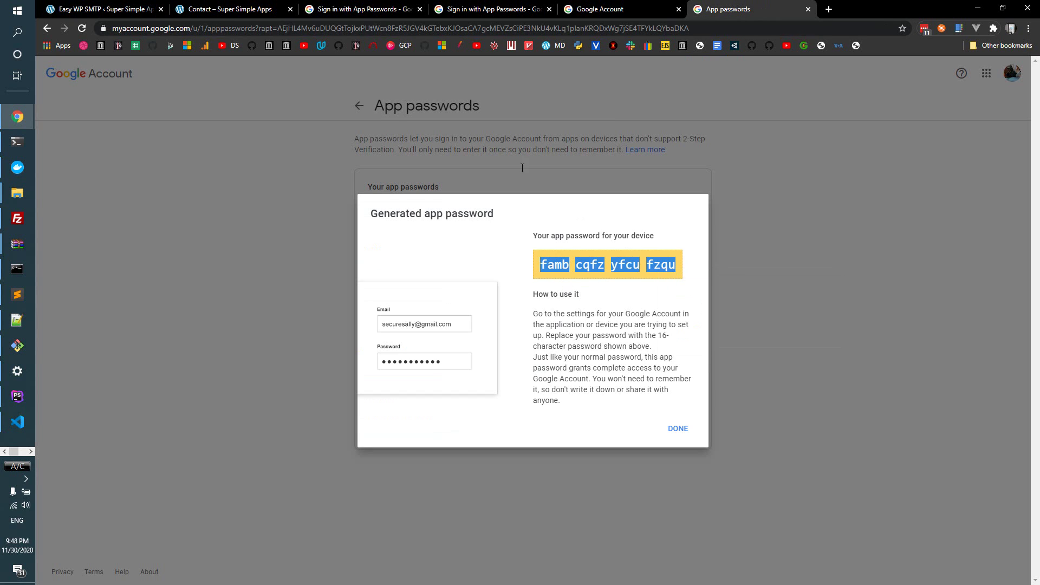
{"action": "left_click", "coordinate": [254, 11]}
{"action": "left_click", "coordinate": [512, 8]}
{"action": "left_click", "coordinate": [401, 8]}
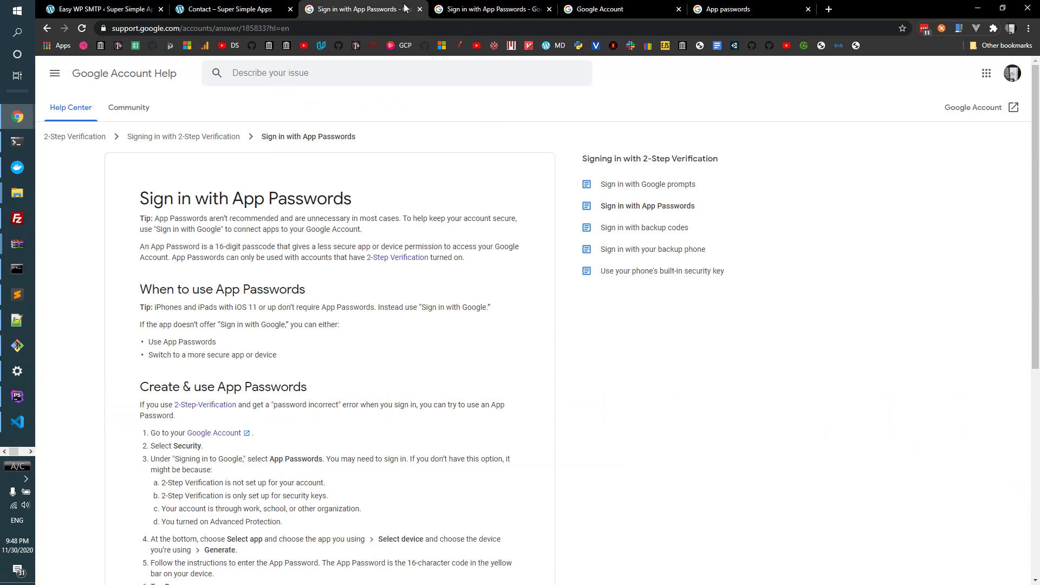
- Paste the Gmail app password into the SMTP password field and save
{"action": "left_click", "coordinate": [602, 9]}
{"action": "left_click", "coordinate": [100, 9]}
{"action": "left_click", "coordinate": [368, 425]}
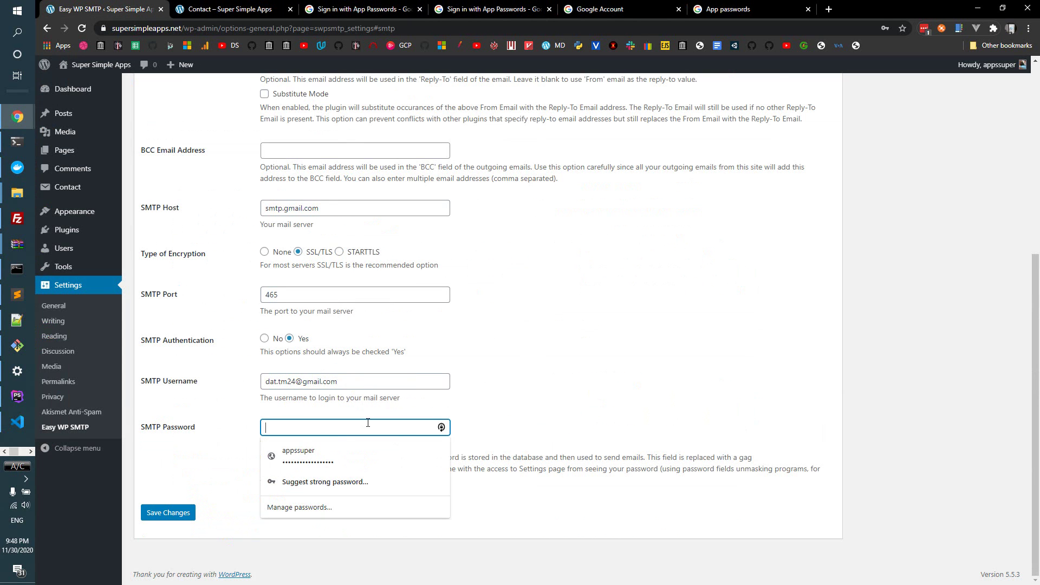
{"action": "key", "text": "ctrl+v"}
{"action": "left_click", "coordinate": [679, 366]}
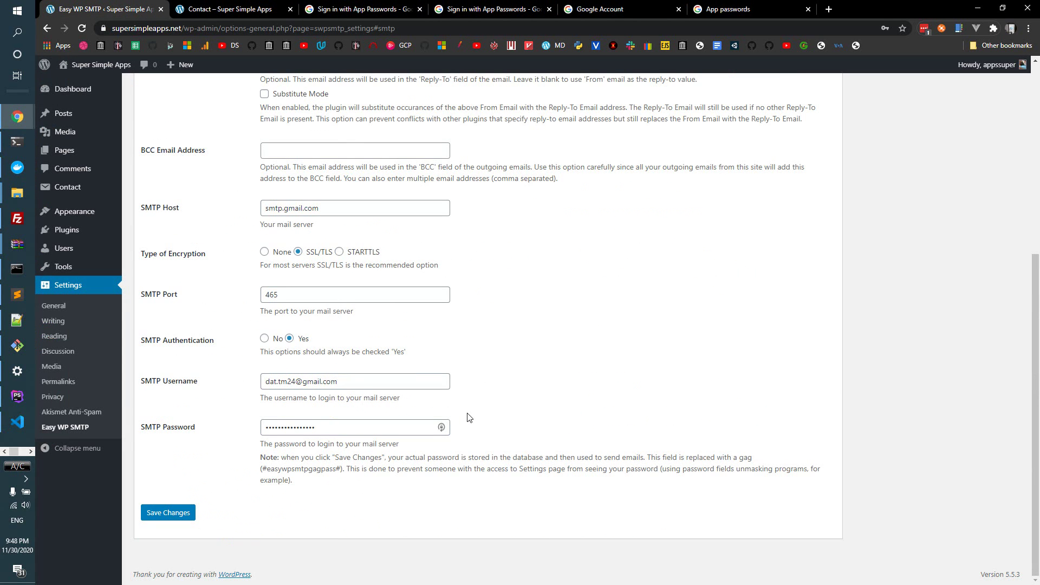
{"action": "left_click", "coordinate": [163, 512]}
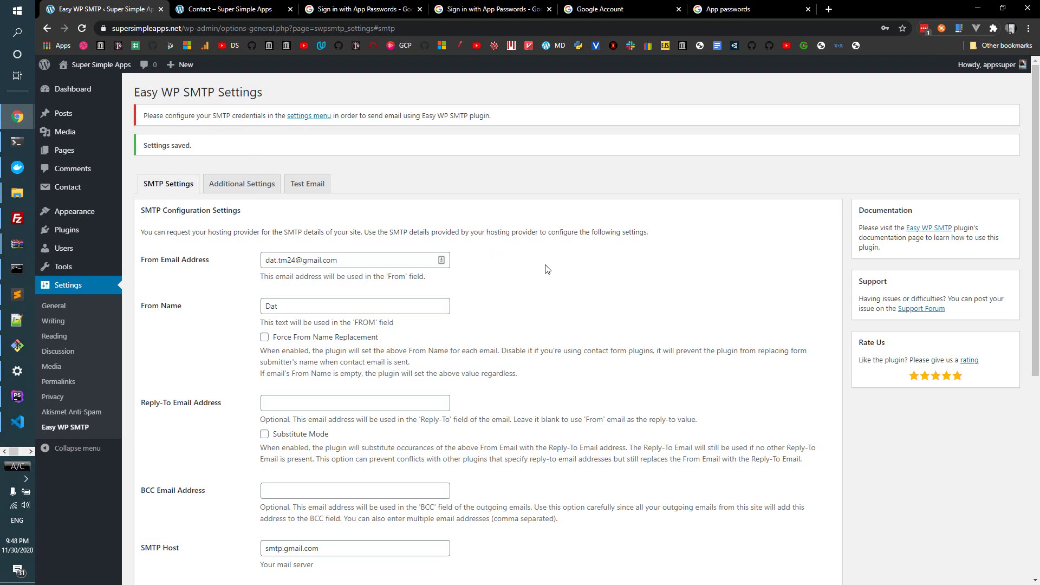
- Re-paste the app password into the SMTP password field and save again
{"action": "scroll", "coordinate": [461, 315], "scroll_direction": "down", "scroll_amount": 5}
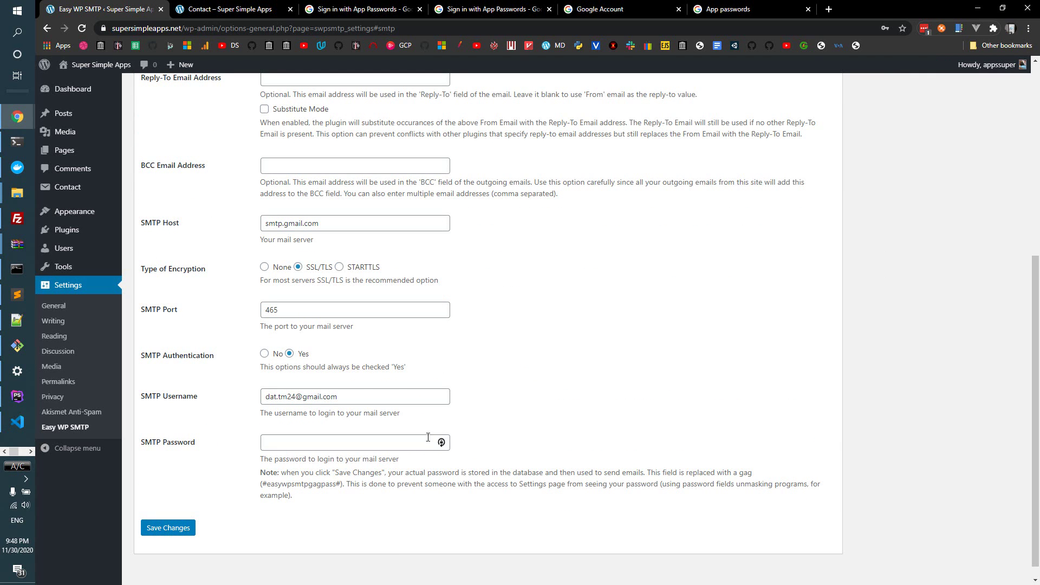
{"action": "scroll", "coordinate": [438, 360], "scroll_direction": "up", "scroll_amount": 5}
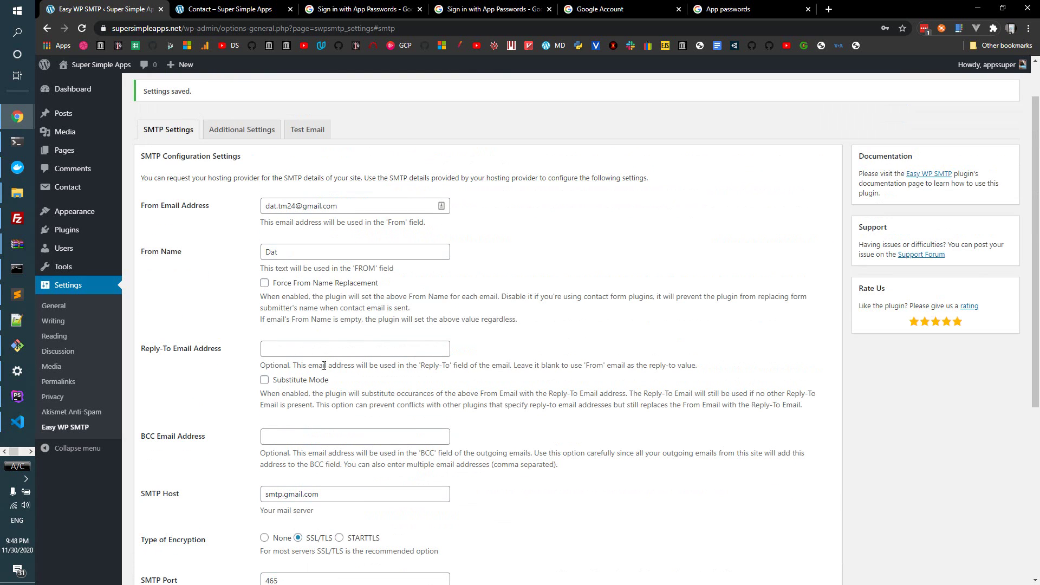
{"action": "scroll", "coordinate": [418, 449], "scroll_direction": "down", "scroll_amount": 4}
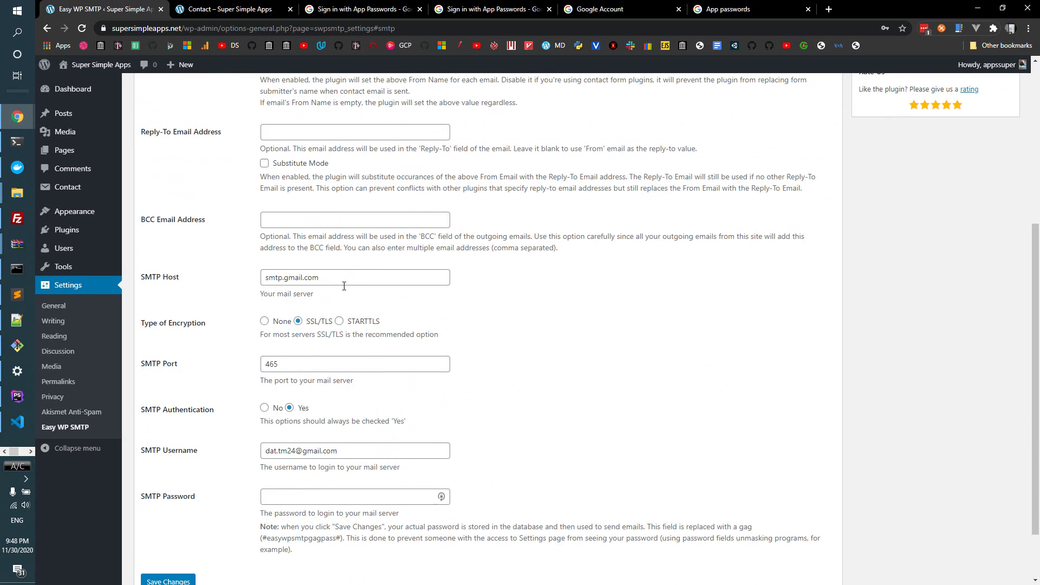
{"action": "scroll", "coordinate": [390, 436], "scroll_direction": "down", "scroll_amount": 2}
{"action": "left_click", "coordinate": [353, 426]}
{"action": "key", "text": "ctrl+v"}
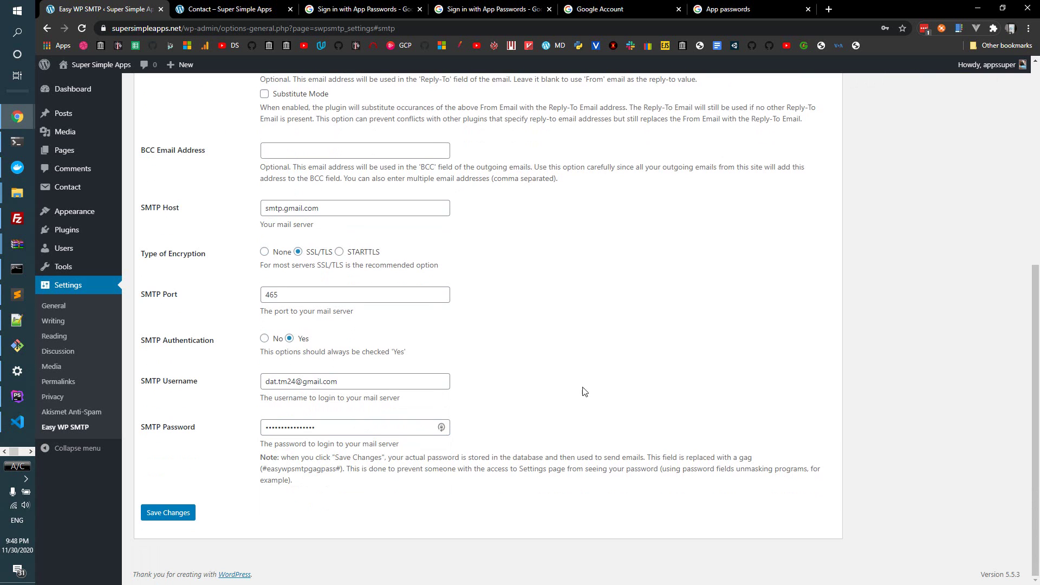
{"action": "left_click", "coordinate": [172, 512]}
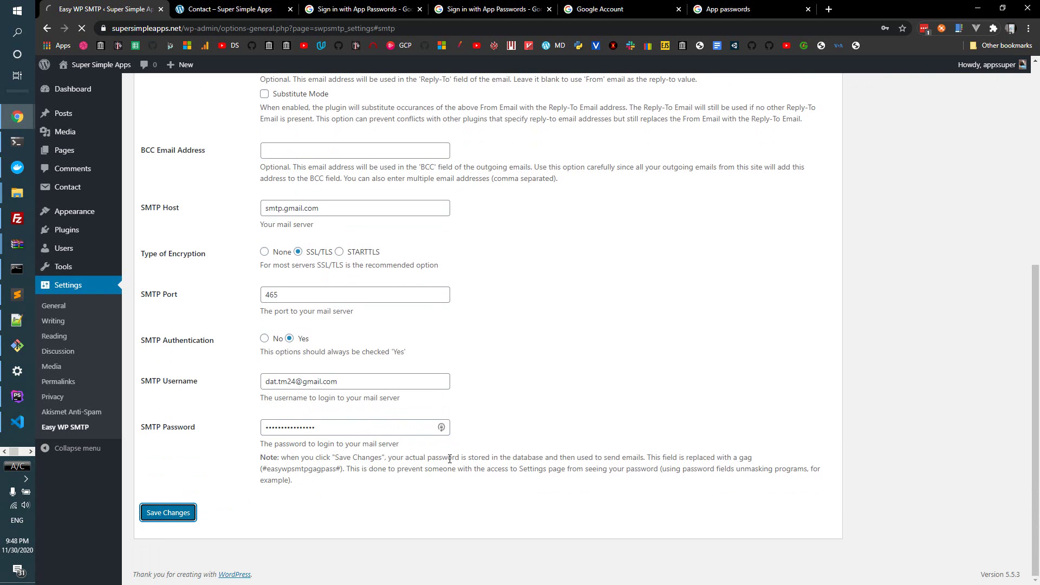
- Save the SMTP settings with Enter and open the Test Email section under Additional Settings
{"action": "scroll", "coordinate": [319, 358], "scroll_direction": "down", "scroll_amount": 1}
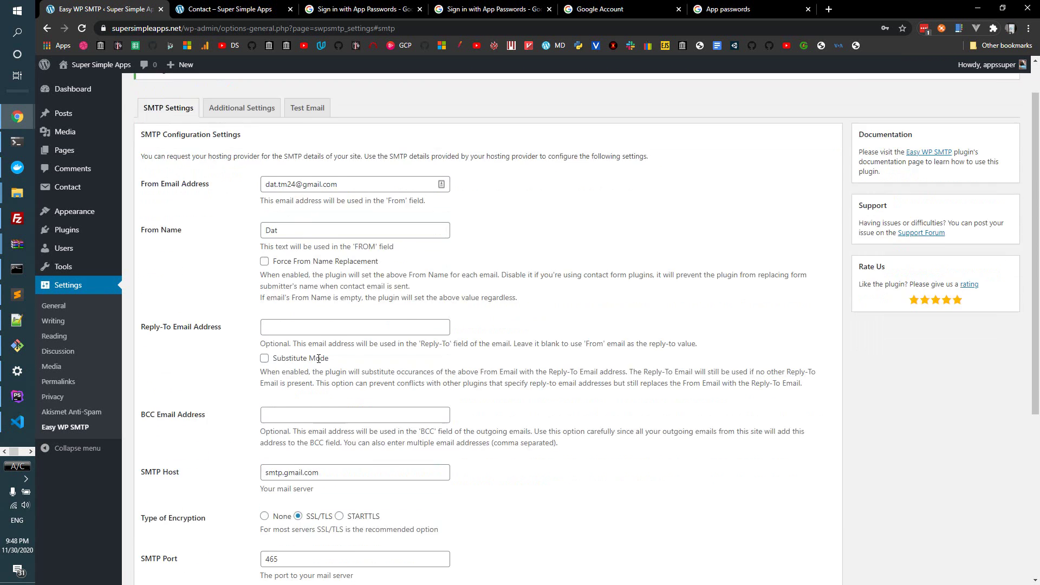
{"action": "scroll", "coordinate": [318, 359], "scroll_direction": "down", "scroll_amount": 5}
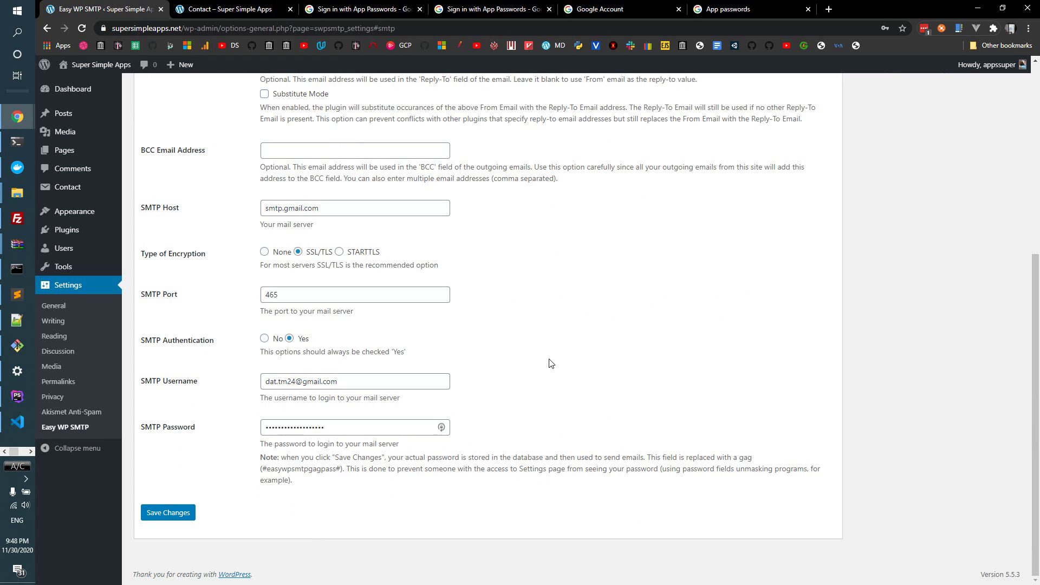
{"action": "scroll", "coordinate": [406, 385], "scroll_direction": "up", "scroll_amount": 1}
{"action": "scroll", "coordinate": [420, 325], "scroll_direction": "up", "scroll_amount": 2}
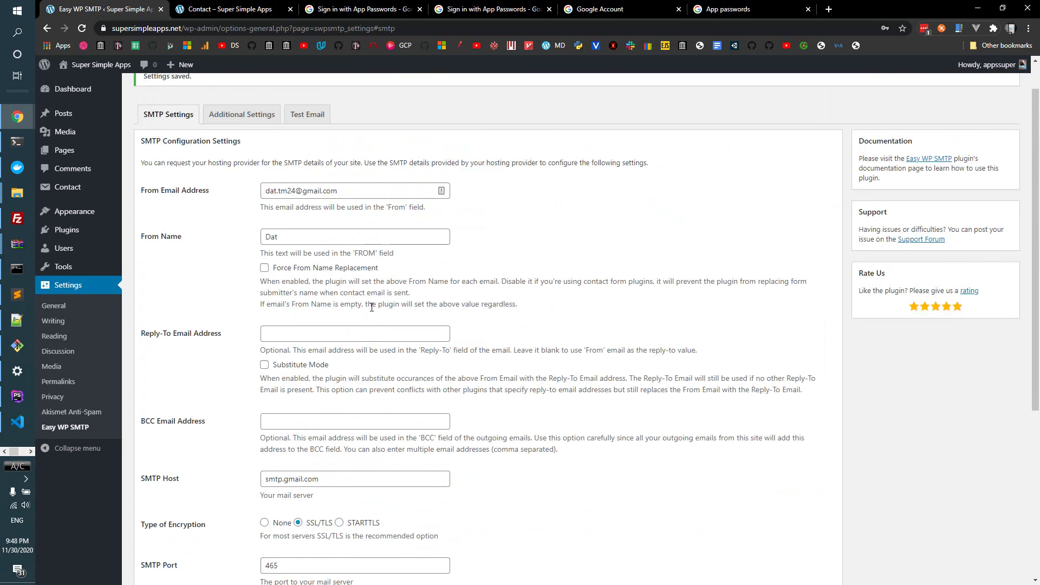
{"action": "scroll", "coordinate": [425, 383], "scroll_direction": "down", "scroll_amount": 3}
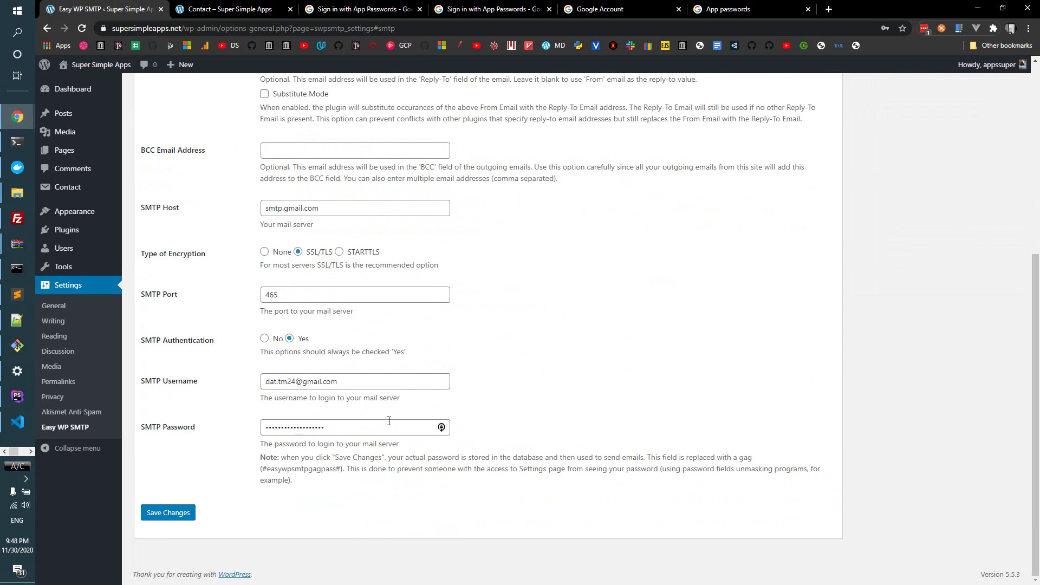
{"action": "key", "text": "Return"}
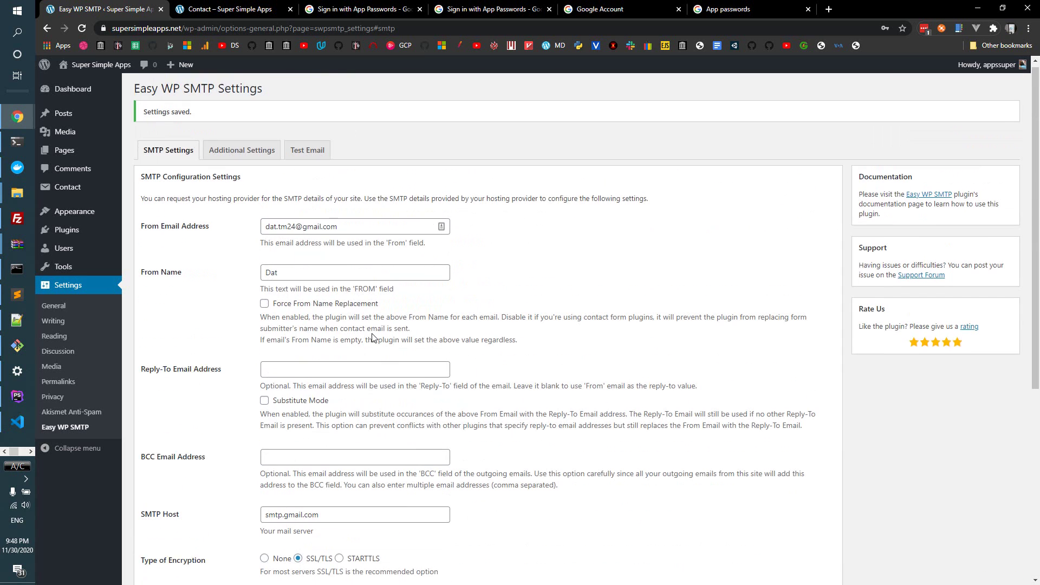
{"action": "left_click", "coordinate": [254, 160]}
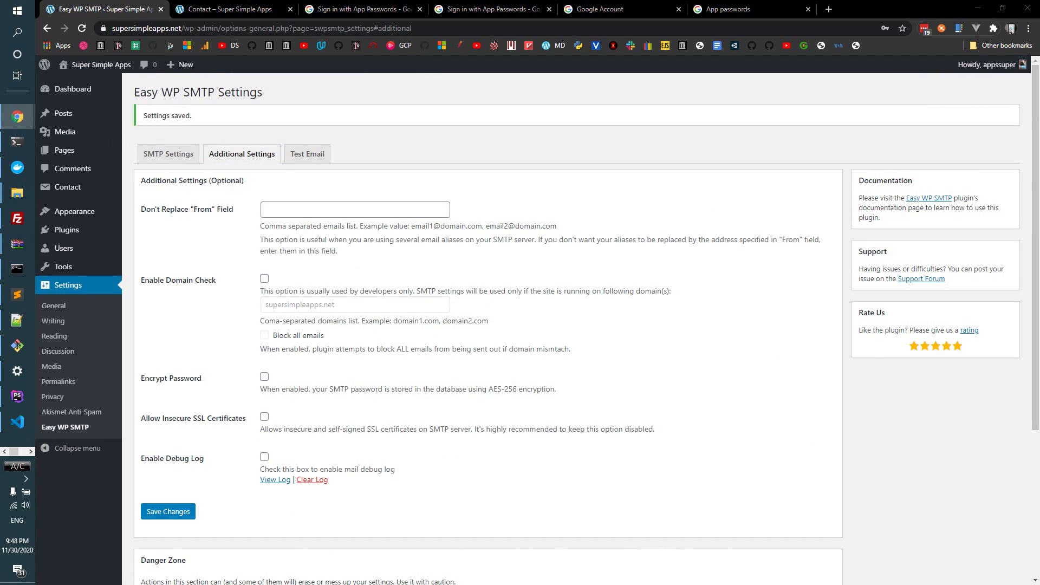
{"action": "left_click", "coordinate": [307, 157]}
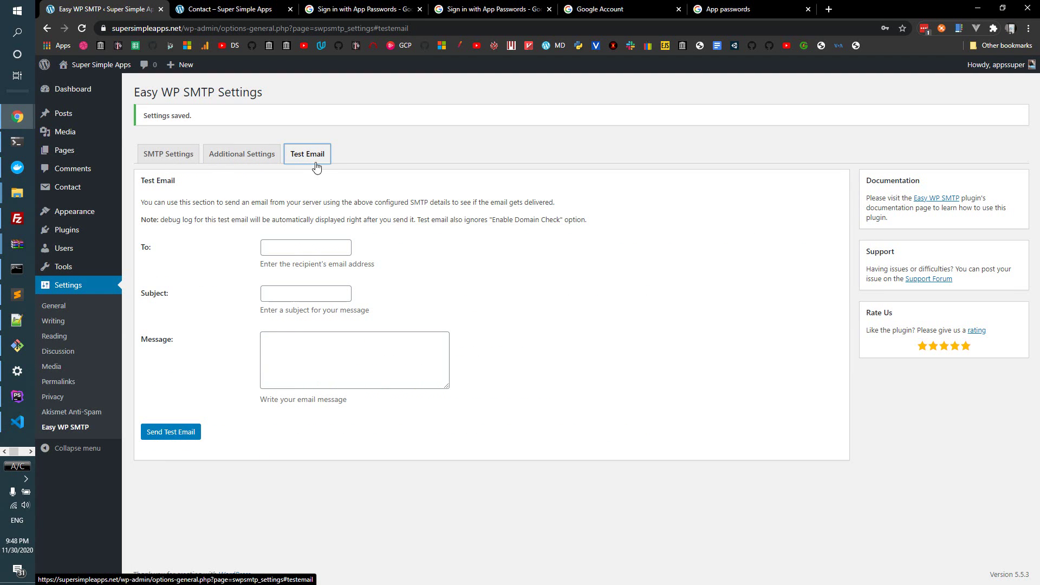
- Reload the site's contact page and clear the DevTools Network log
{"action": "left_click", "coordinate": [263, 15]}
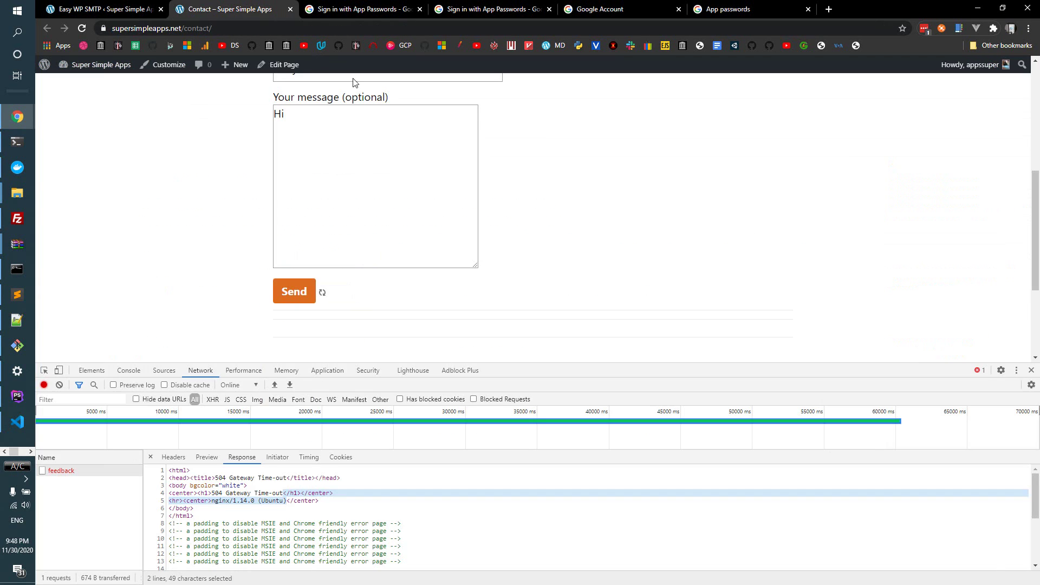
{"action": "key", "text": "F5"}
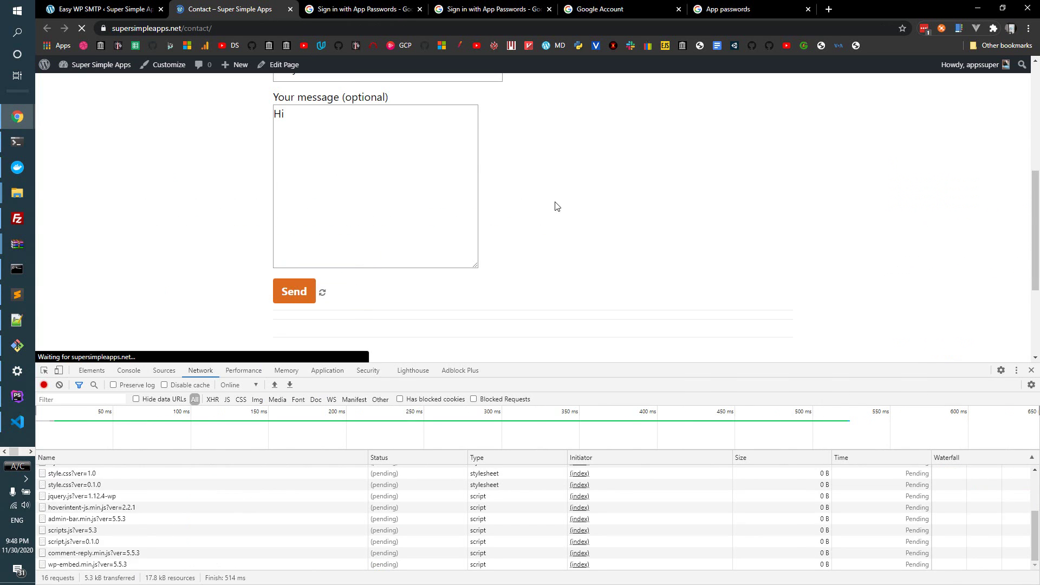
{"action": "scroll", "coordinate": [412, 213], "scroll_direction": "down", "scroll_amount": 2}
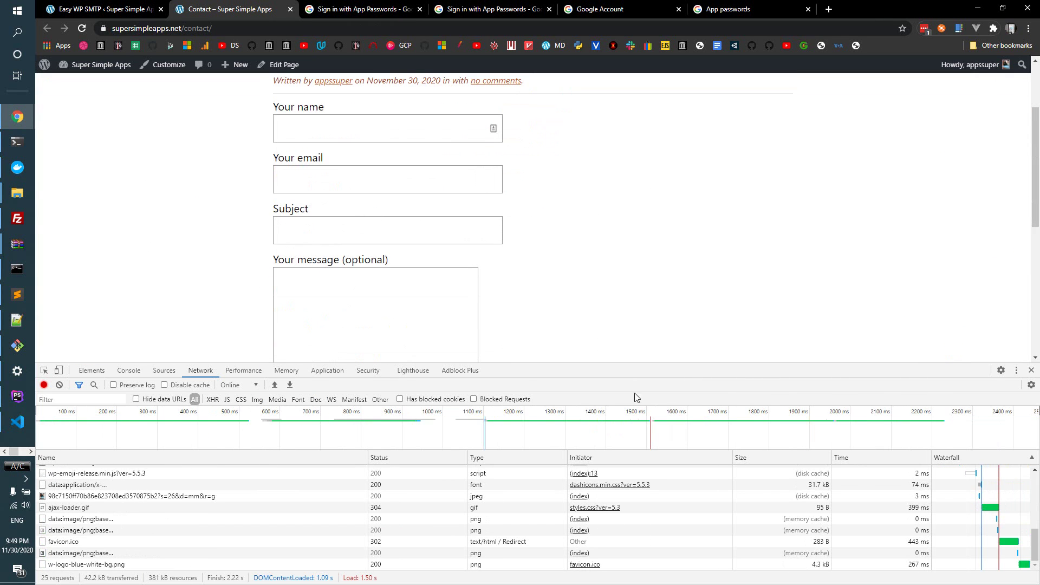
{"action": "left_click", "coordinate": [59, 385]}
- Enter a sender name and e-mail, subject 'Hey, the email is working', and a short message
{"action": "left_click", "coordinate": [388, 126]}
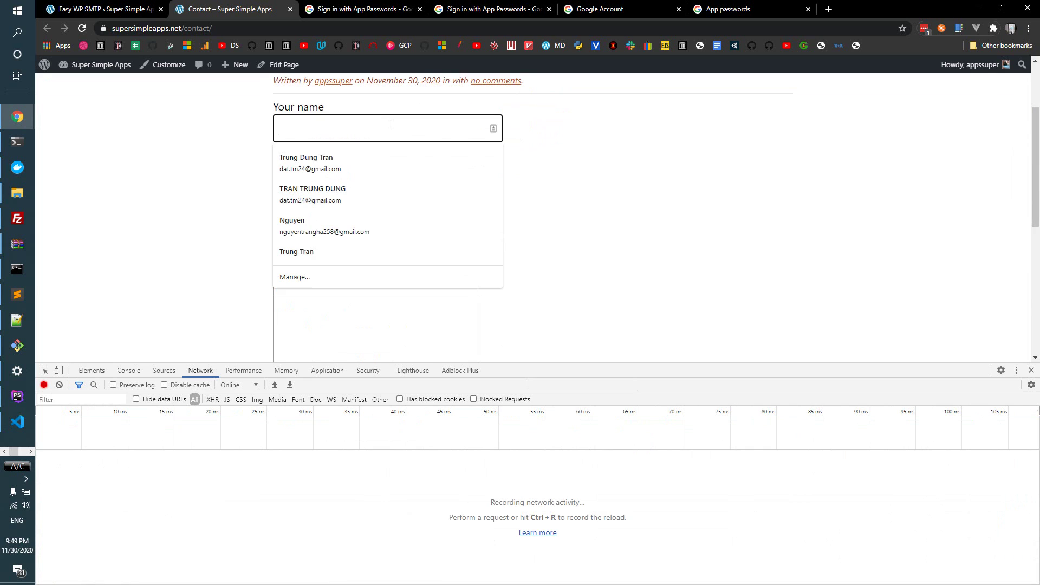
{"action": "type", "text": "Jane"}
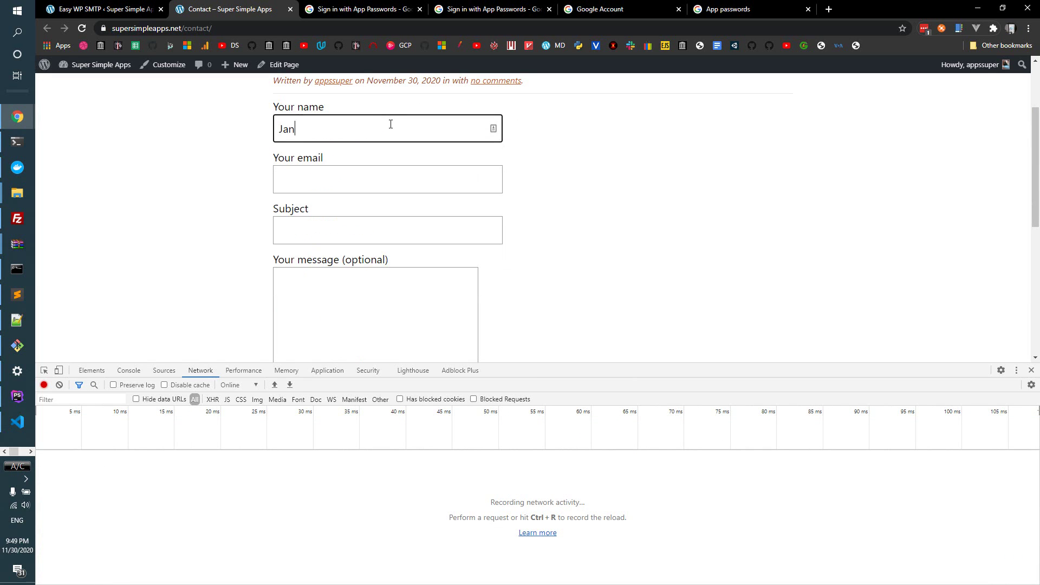
{"action": "key", "text": "Tab"}
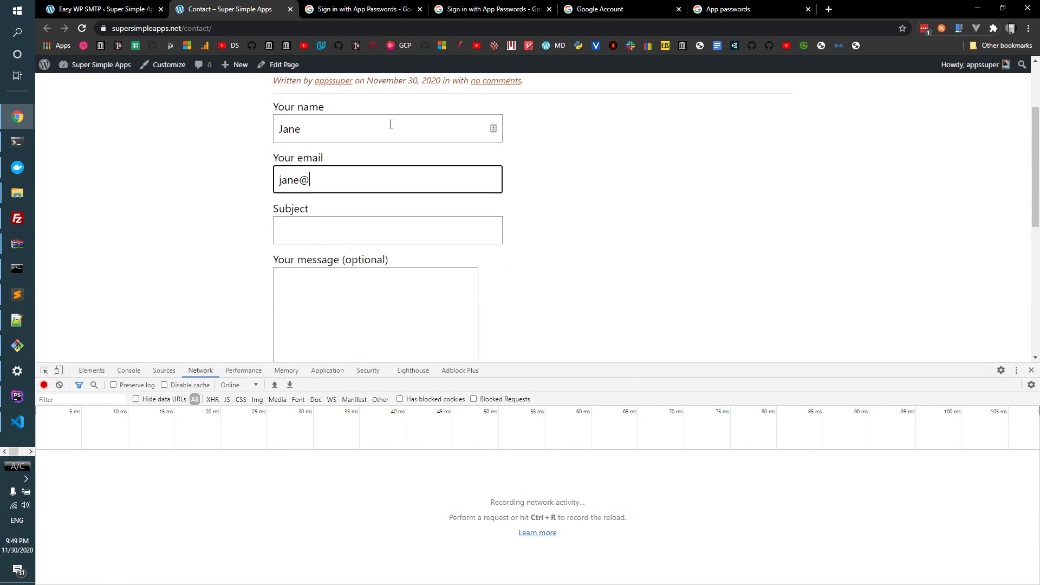
{"action": "key", "text": "Tab"}
{"action": "type", "text": "He"}
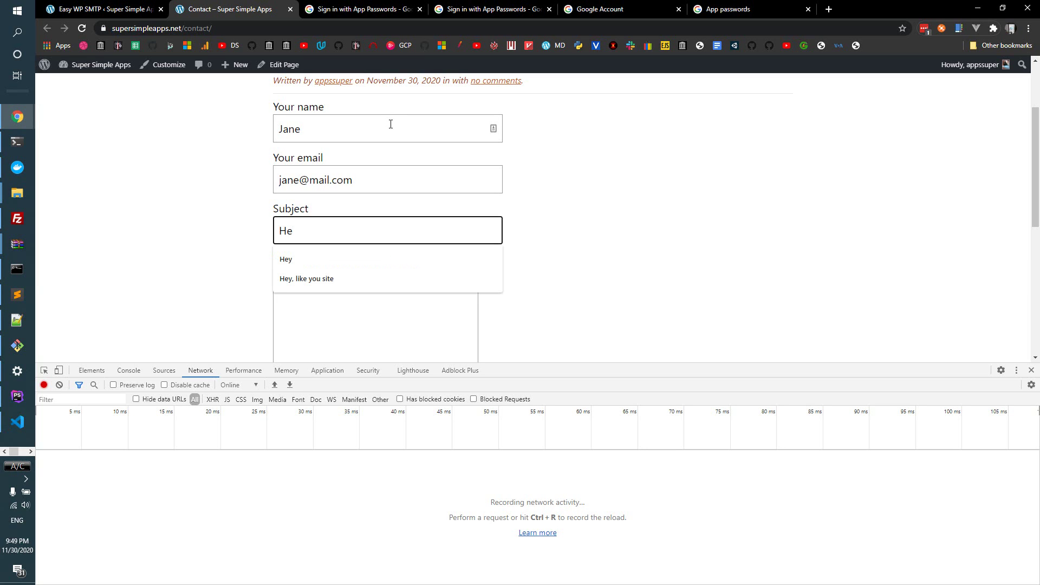
{"action": "type", "text": "y, the emai"}
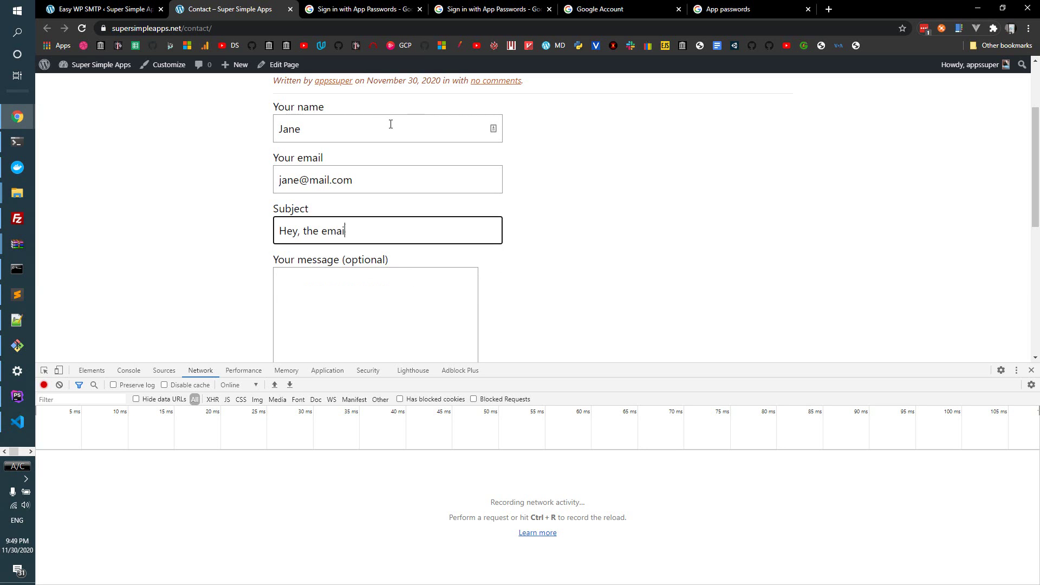
{"action": "type", "text": "l is working"}
{"action": "left_click", "coordinate": [428, 283]}
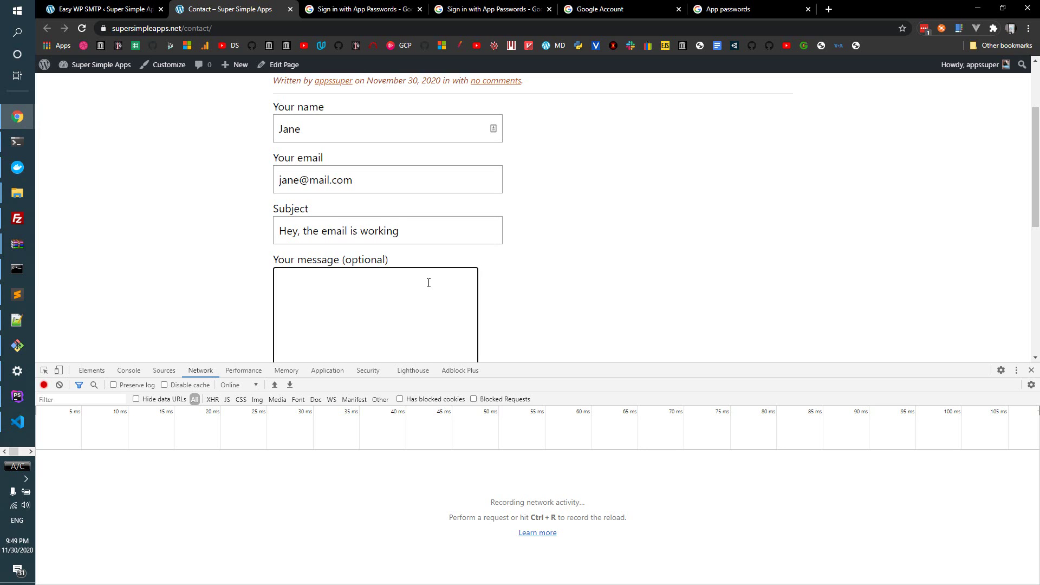
{"action": "type", "text": "I'm glad to tell you th"}
{"action": "type", "text": "at t"}
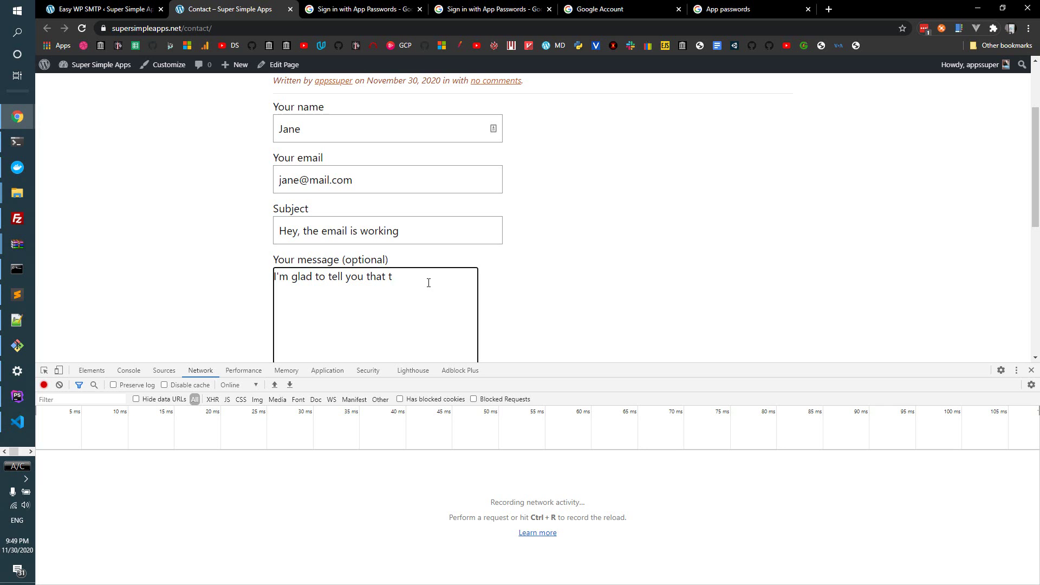
{"action": "type", "text": "he email function is working."}
{"action": "scroll", "coordinate": [429, 282], "scroll_direction": "down", "scroll_amount": 4}
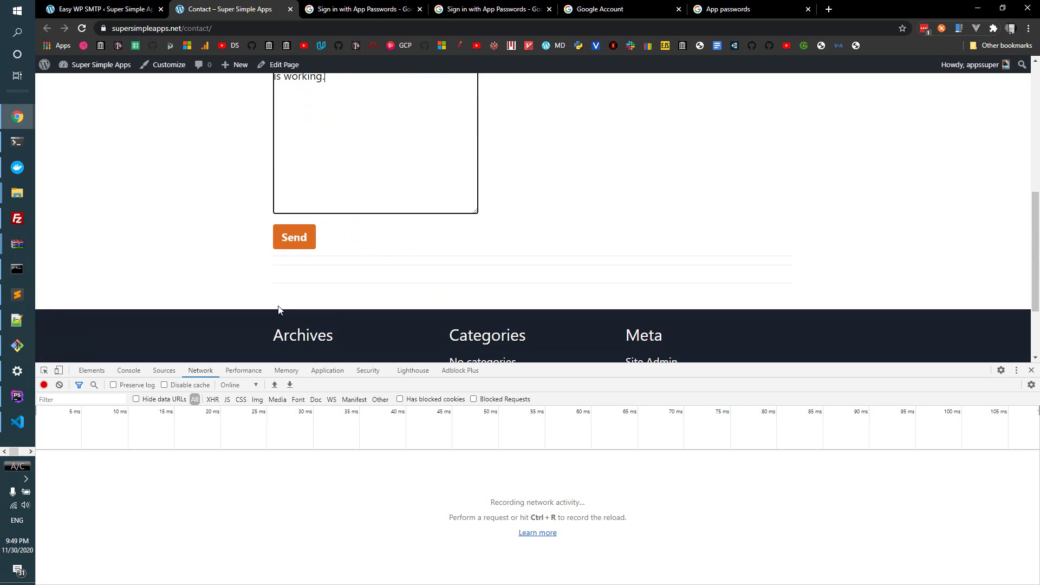
{"action": "scroll", "coordinate": [174, 260], "scroll_direction": "up", "scroll_amount": 2}
- Submit the contact form and view the feedback request's response in DevTools
{"action": "left_click", "coordinate": [283, 342]}
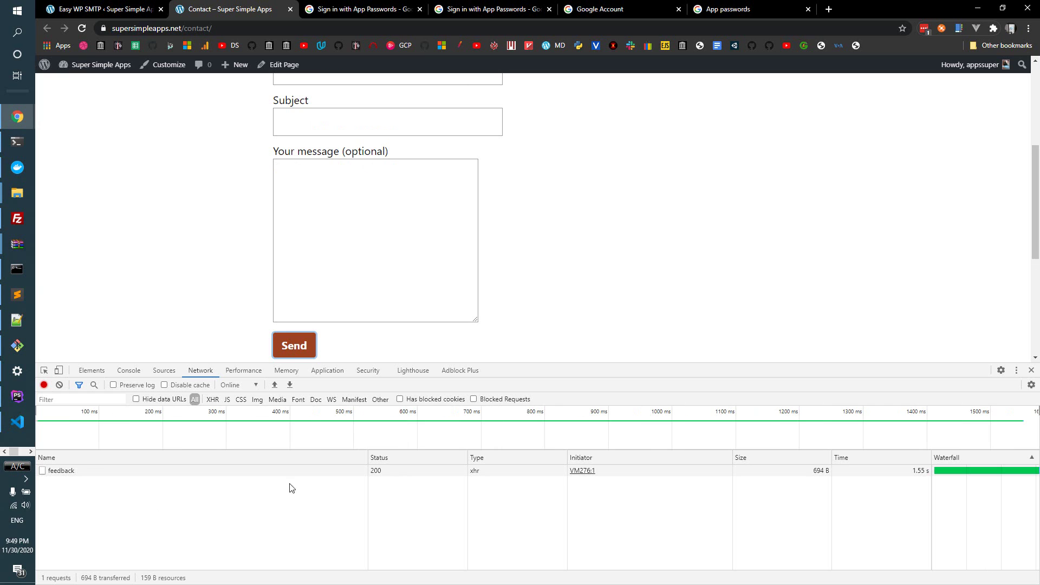
{"action": "left_click", "coordinate": [374, 473]}
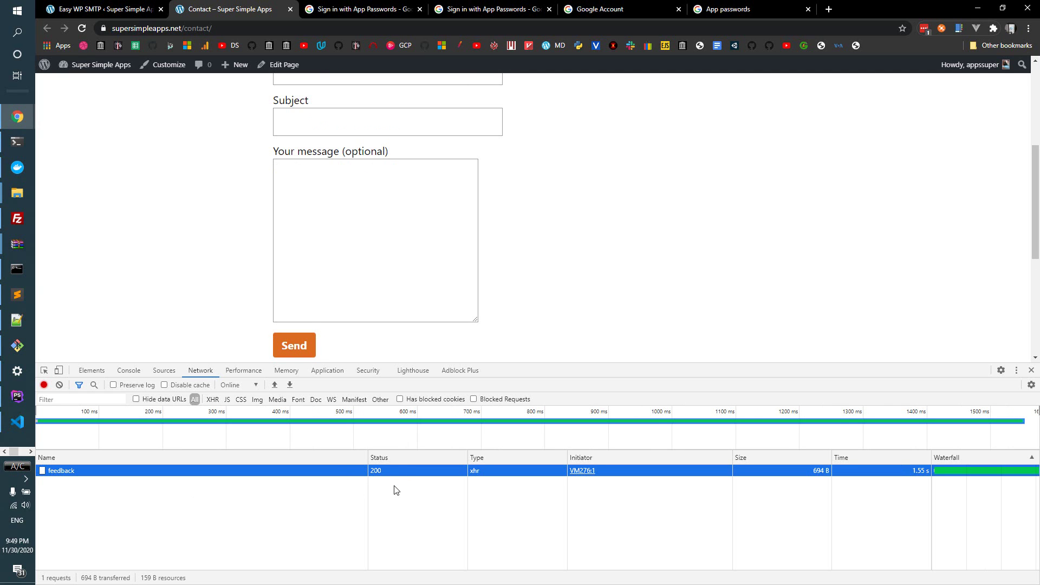
{"action": "left_click", "coordinate": [98, 475]}
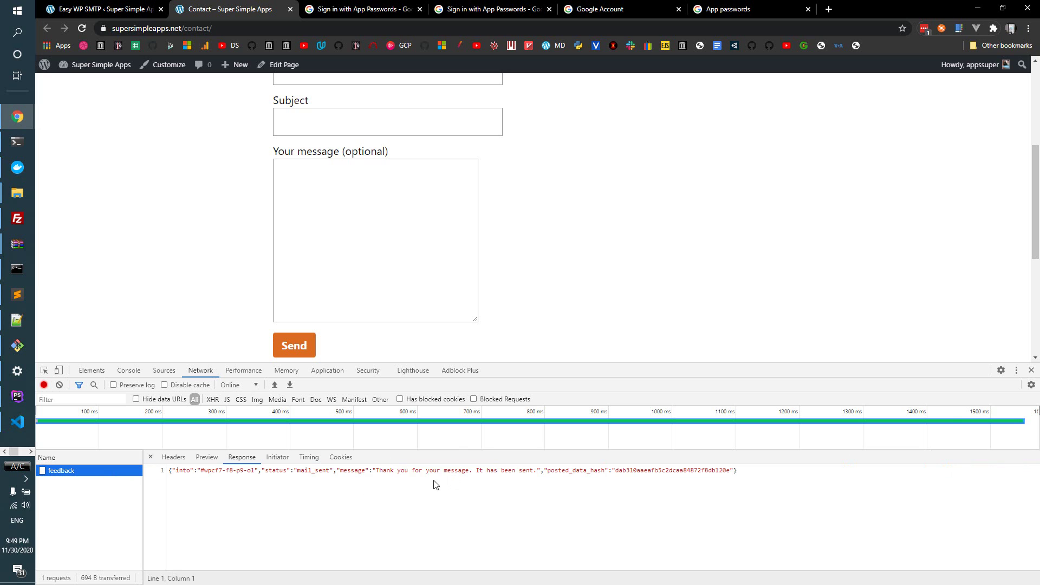
- Highlight the mail_sent status and 'It has been sent' message in the response
{"action": "left_click_drag", "start_coordinate": [254, 471], "coordinate": [540, 471]}
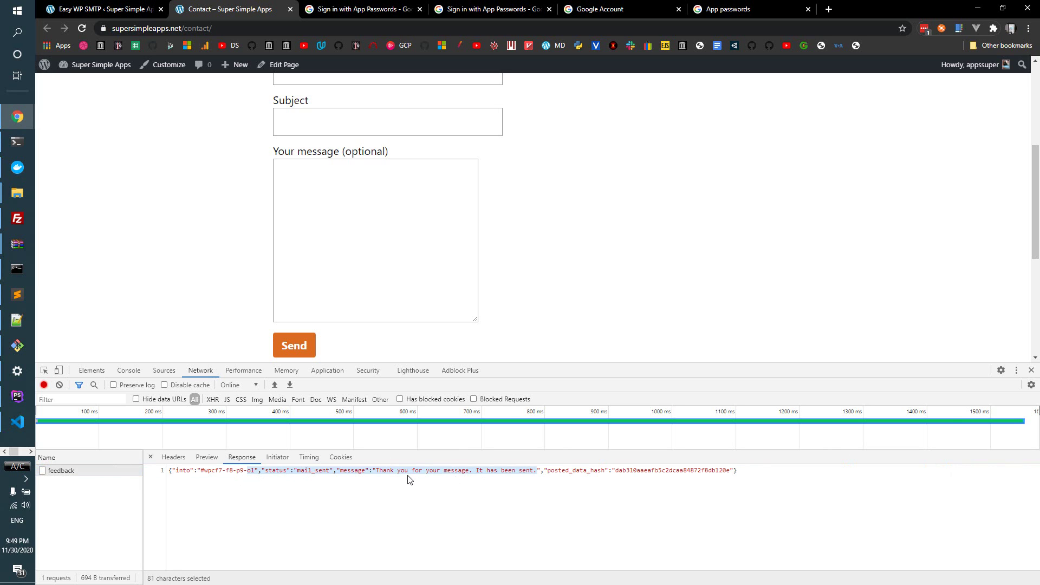
{"action": "left_click", "coordinate": [357, 469]}
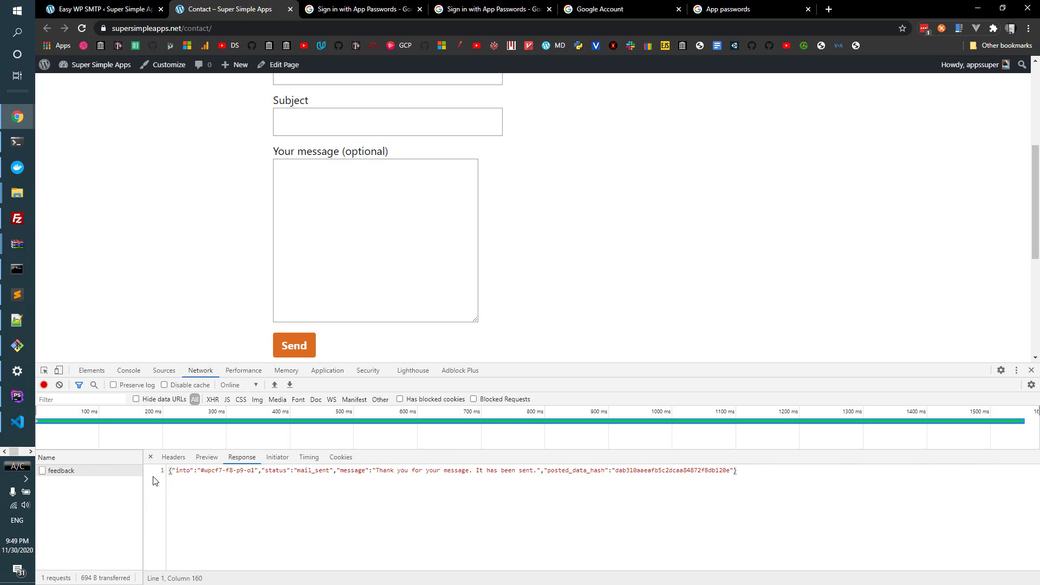
{"action": "left_click_drag", "start_coordinate": [201, 471], "coordinate": [432, 480]}
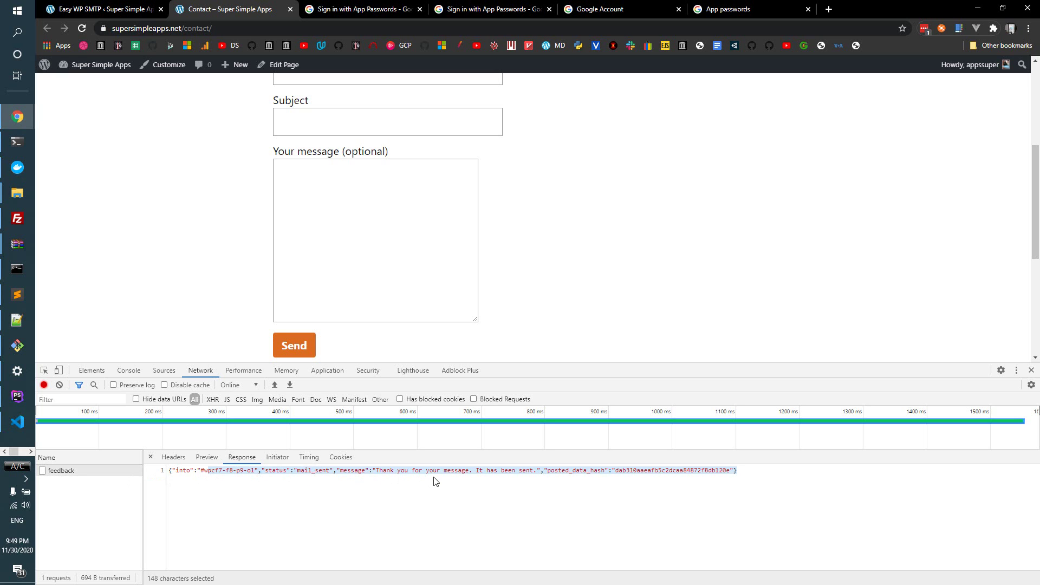
{"action": "left_click", "coordinate": [422, 481]}
{"action": "left_click_drag", "start_coordinate": [364, 471], "coordinate": [534, 471]}
{"action": "left_click", "coordinate": [417, 480]}
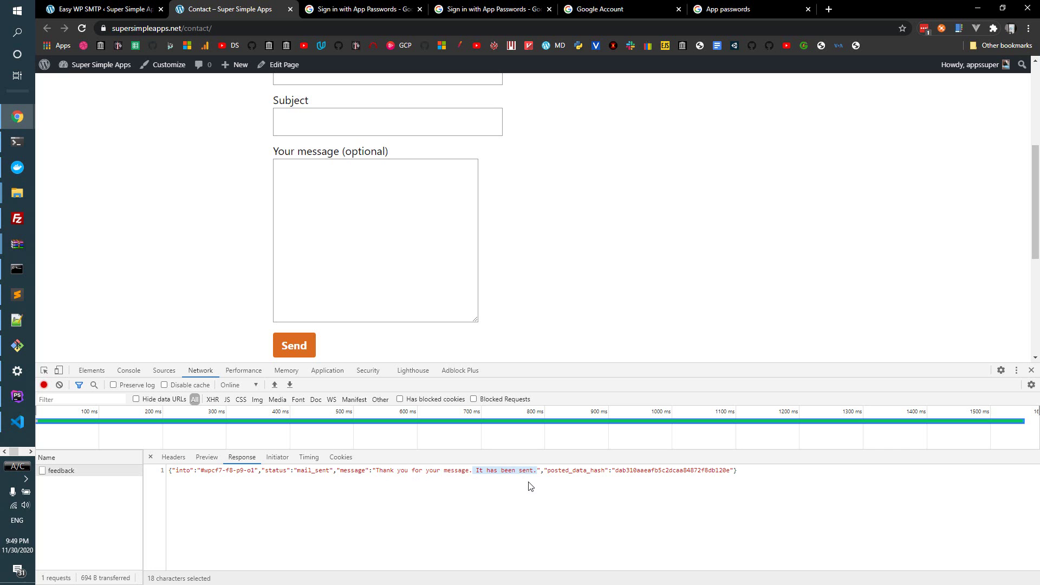
- Open Gmail in a new tab and read the 'Hey, the email is working' message
{"action": "left_click", "coordinate": [829, 8]}
{"action": "left_click", "coordinate": [810, 28]}
{"action": "type", "text": "mail.google.com/mail/u/1/#inbox"}
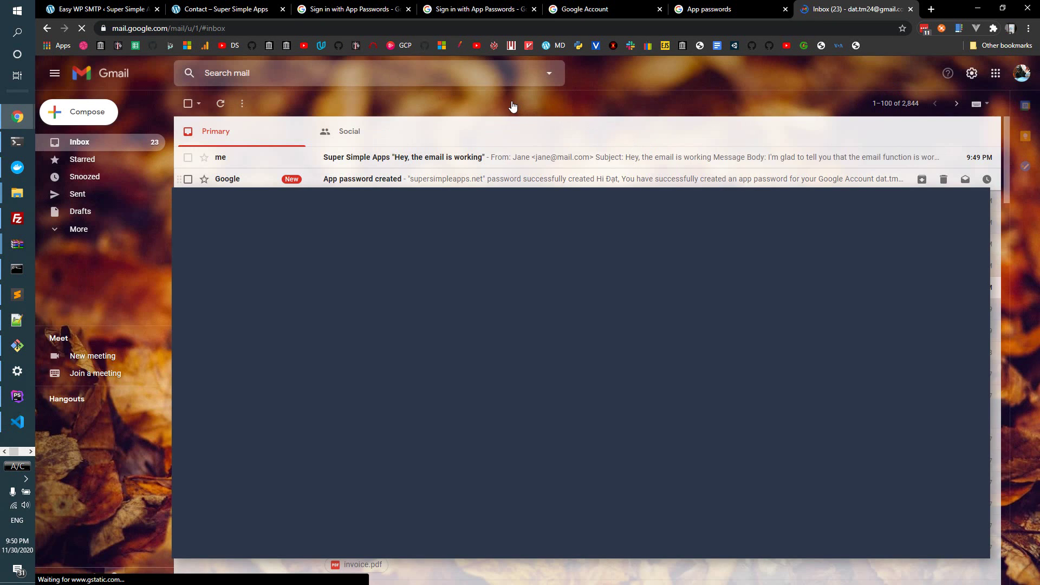
{"action": "left_click", "coordinate": [368, 161]}
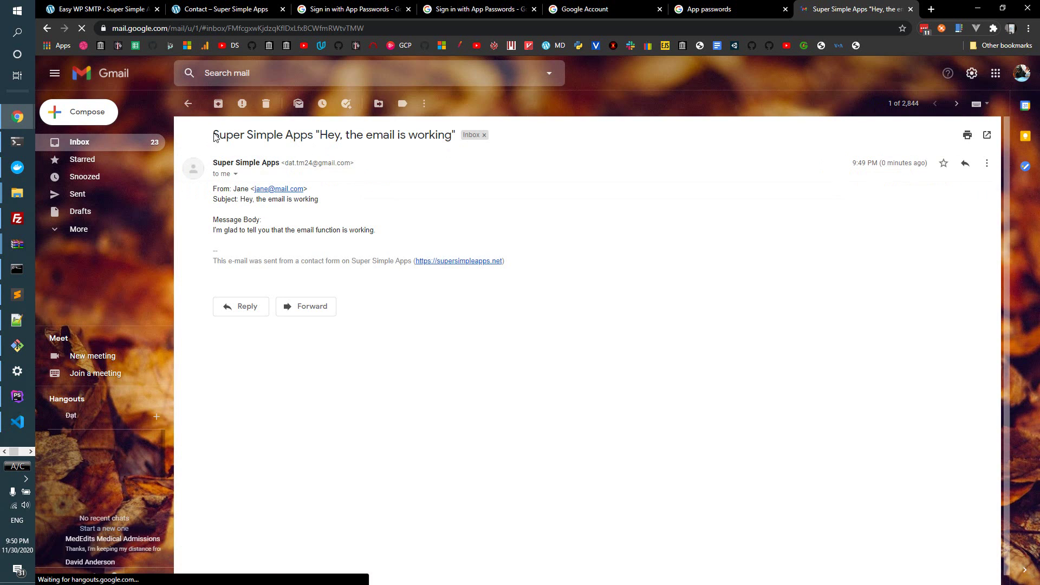
{"action": "left_click_drag", "start_coordinate": [213, 134], "coordinate": [393, 135]}
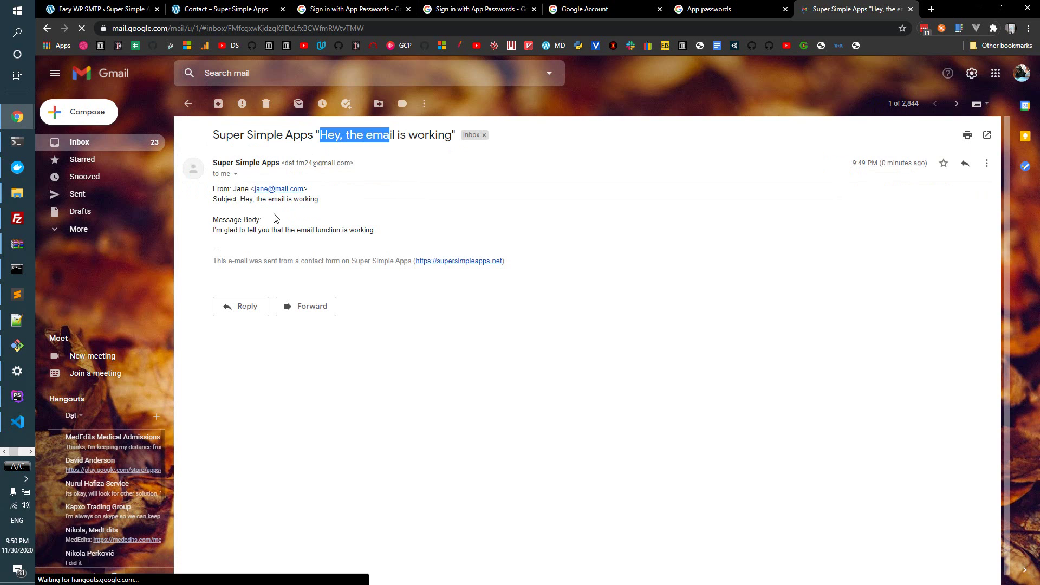
{"action": "left_click_drag", "start_coordinate": [228, 230], "coordinate": [395, 234]}
{"action": "left_click", "coordinate": [395, 234]}
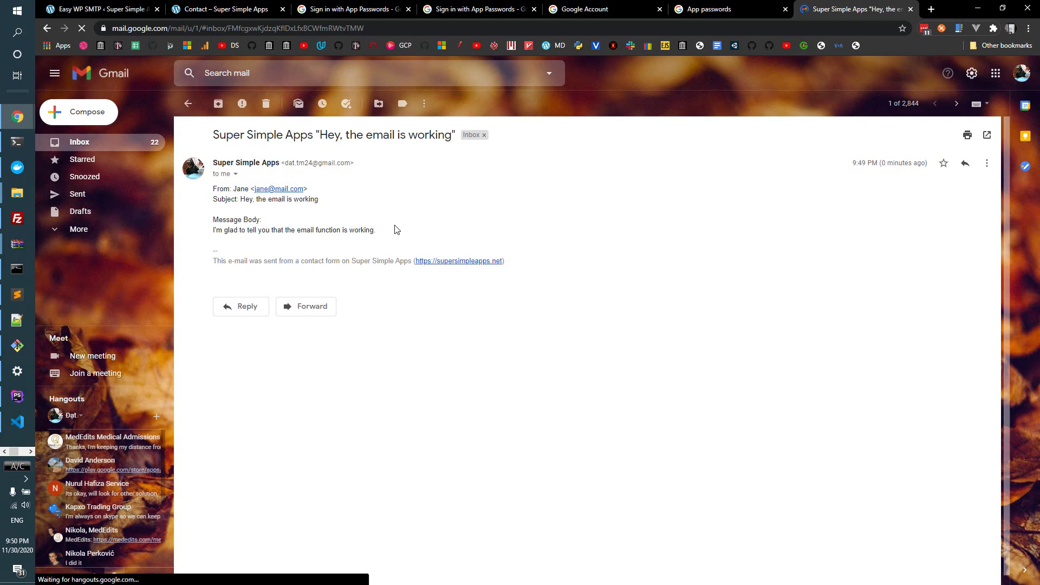